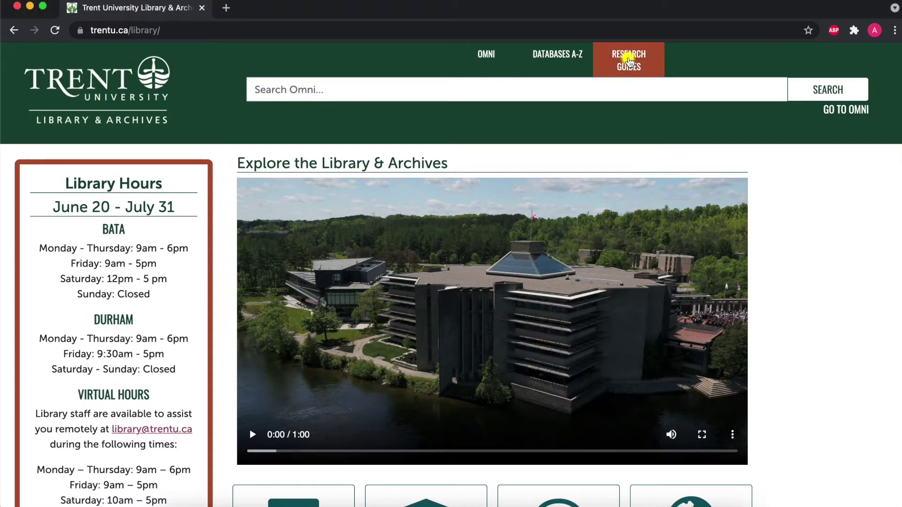
# - Open the Business Administration guide from the library's full list of research guides and tutorials
pyautogui.click(628, 60)
pyautogui.click(733, 112)
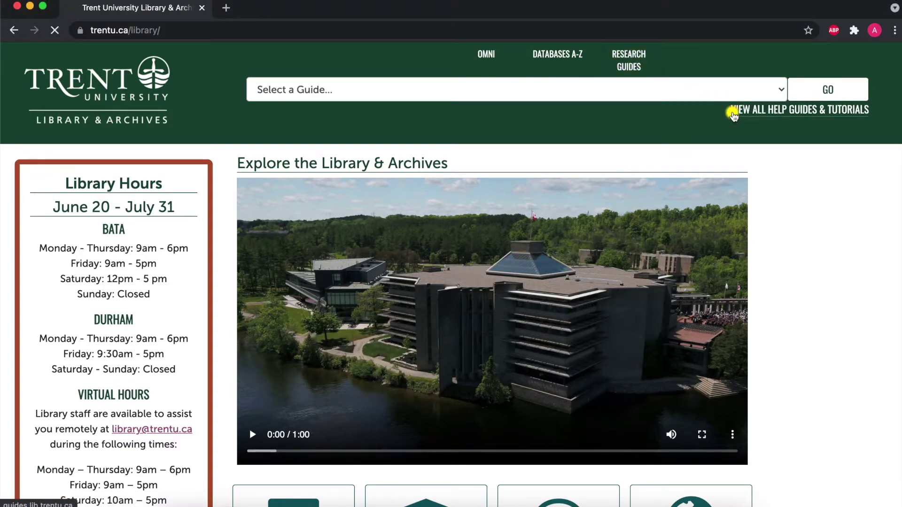
pyautogui.scroll(-6, 395, 197)
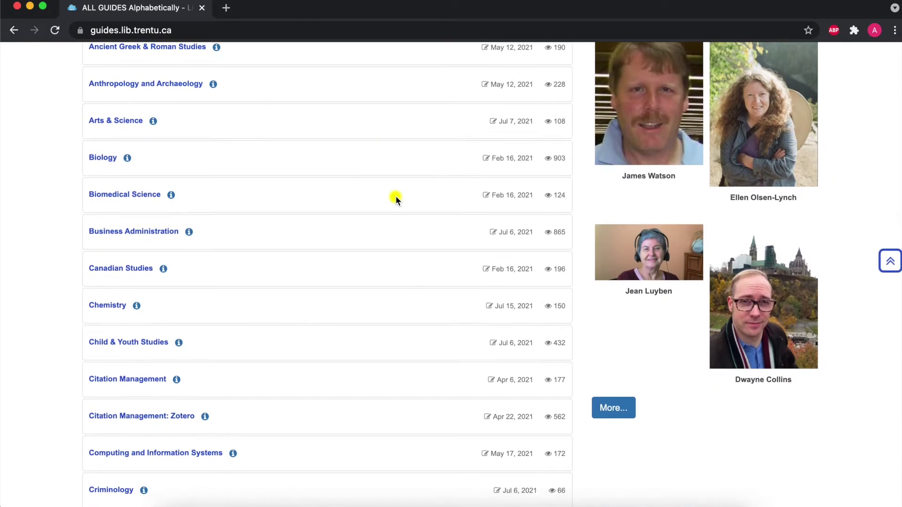
pyautogui.scroll(-1, 396, 195)
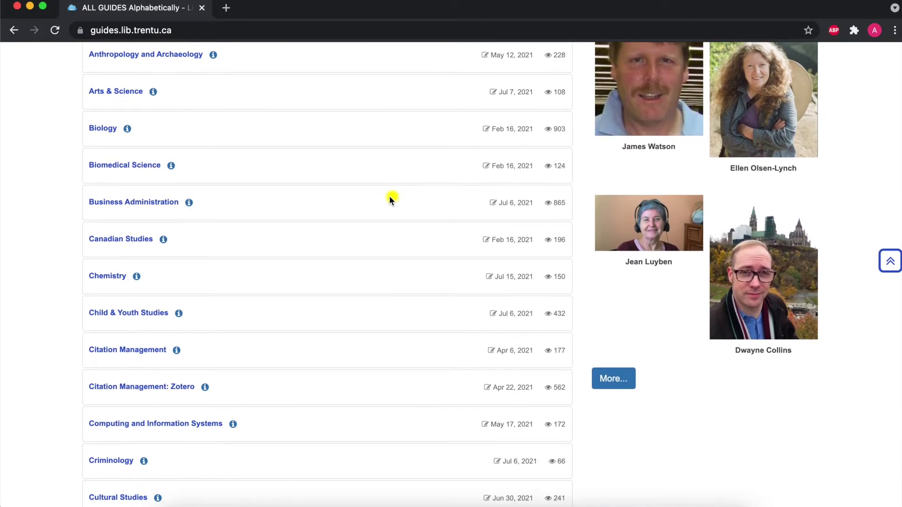
pyautogui.click(169, 202)
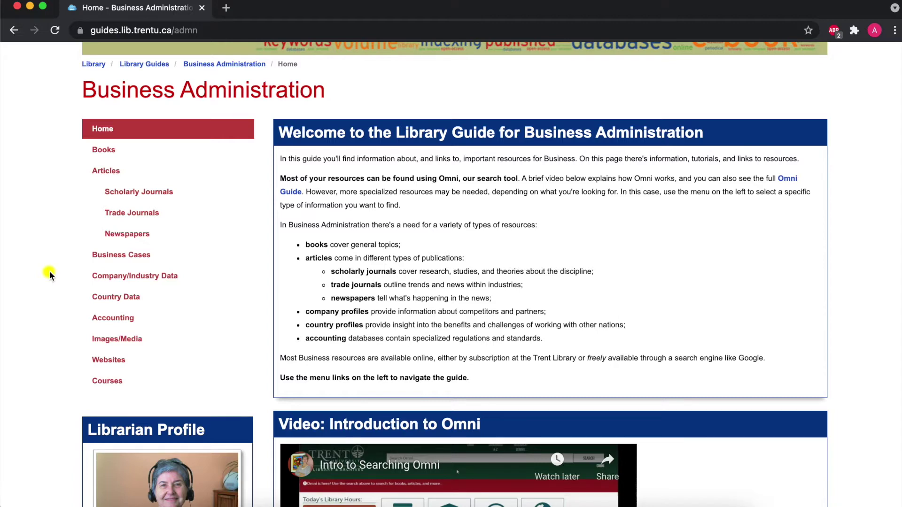
# - Open OECD iLibrary from the OECD databases listed under the guide's Company/Industry Data section
pyautogui.click(199, 278)
pyautogui.scroll(-5, 201, 278)
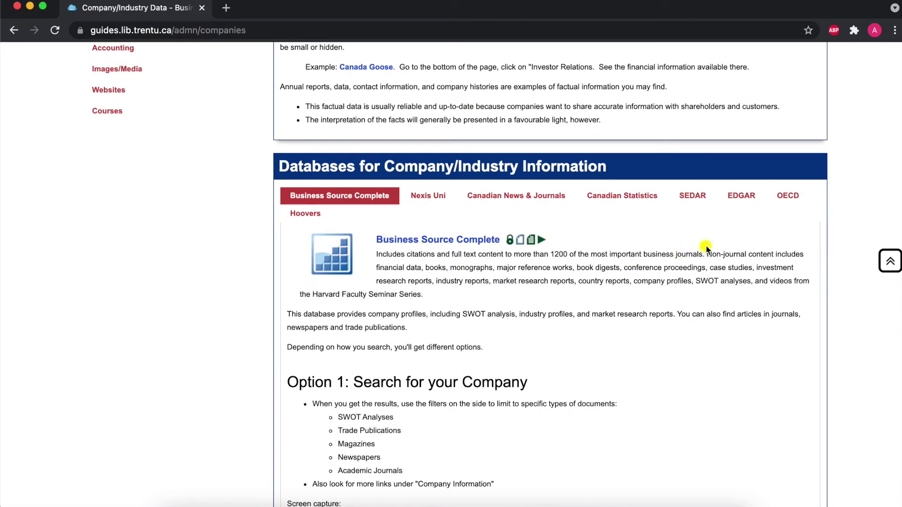
pyautogui.click(794, 195)
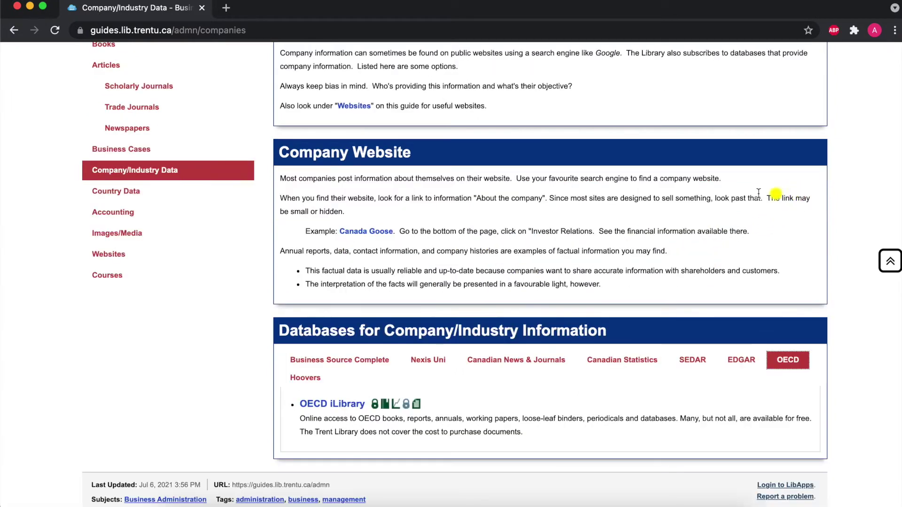
pyautogui.click(335, 404)
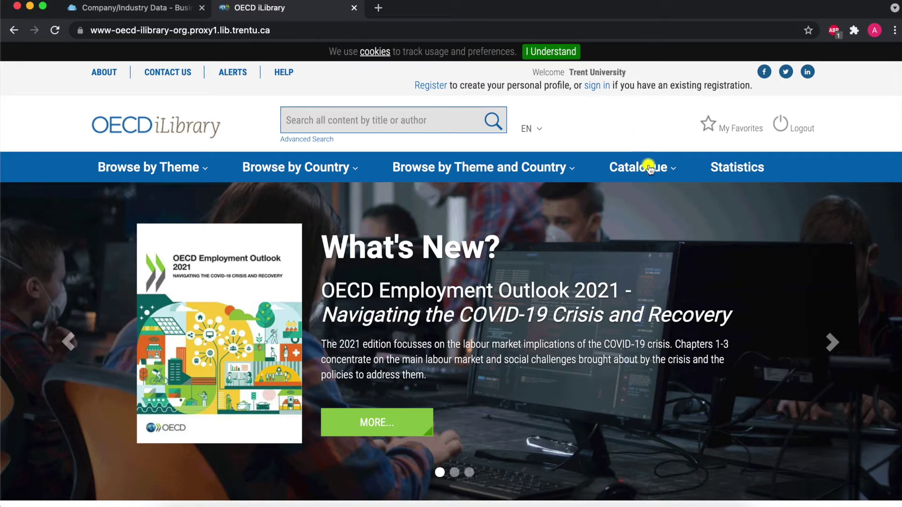
pyautogui.moveTo(649, 168)
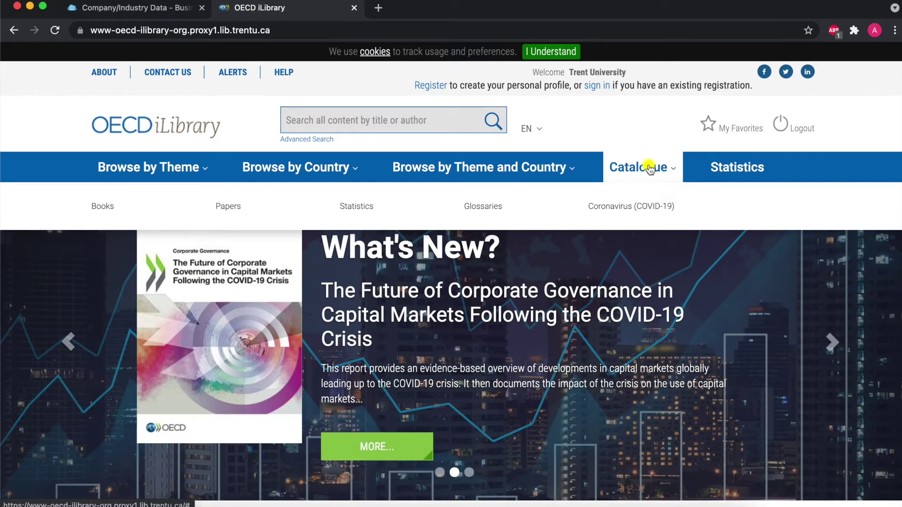
pyautogui.moveTo(160, 171)
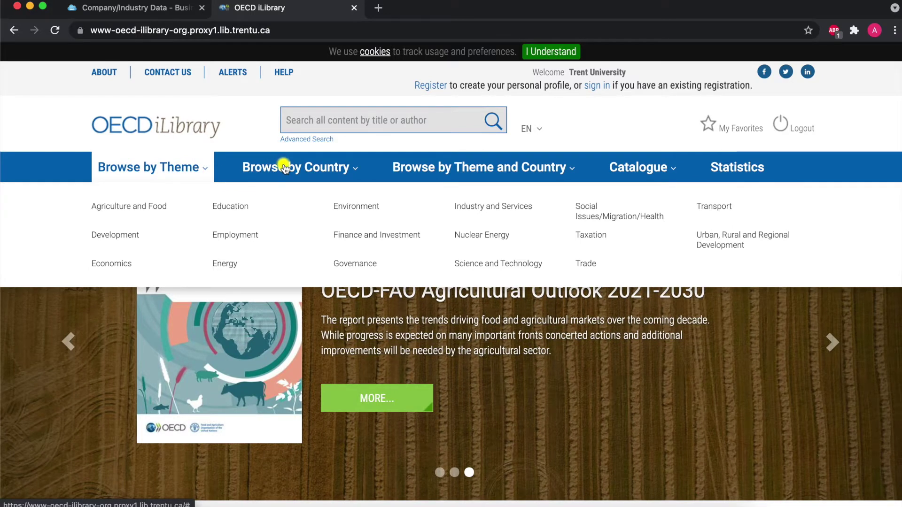
pyautogui.moveTo(283, 169)
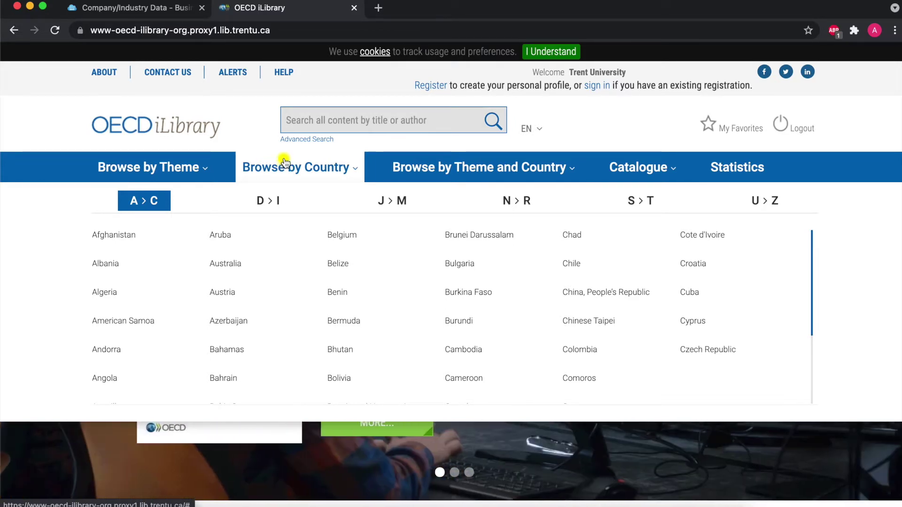
# - Search all OECD iLibrary content for "tourism"
pyautogui.click(331, 121)
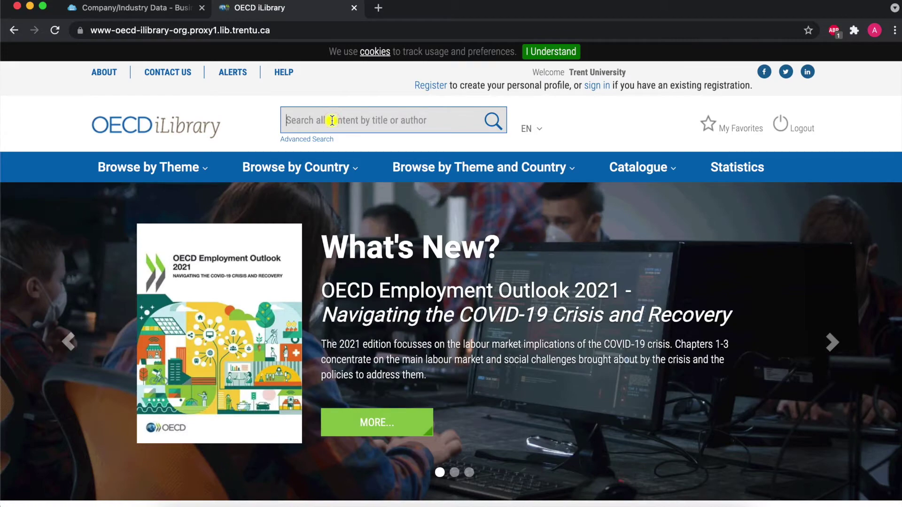
pyautogui.write('touris')
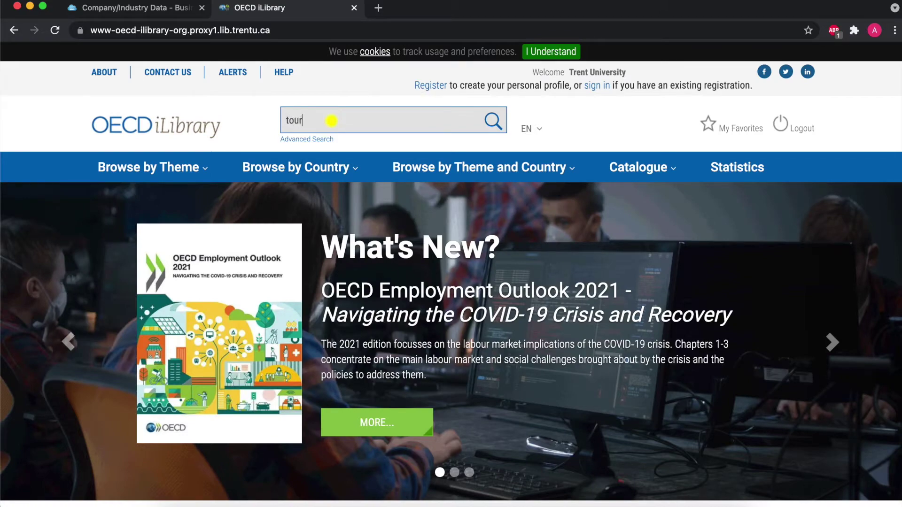
pyautogui.write('m')
pyautogui.press('Return')
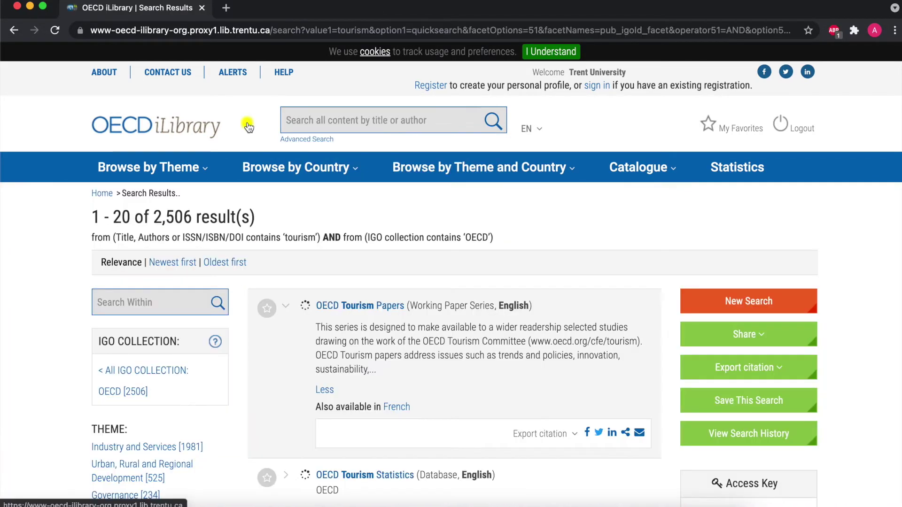
# - Review the tourism search results and open the Tourism GDP indicator published under Industry
pyautogui.scroll(-1, 248, 126)
pyautogui.scroll(-2, 248, 127)
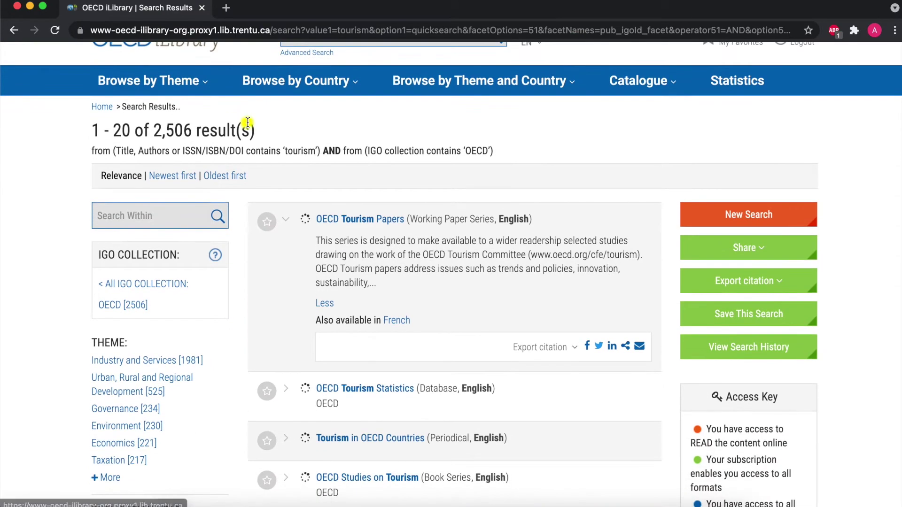
pyautogui.scroll(-2, 247, 122)
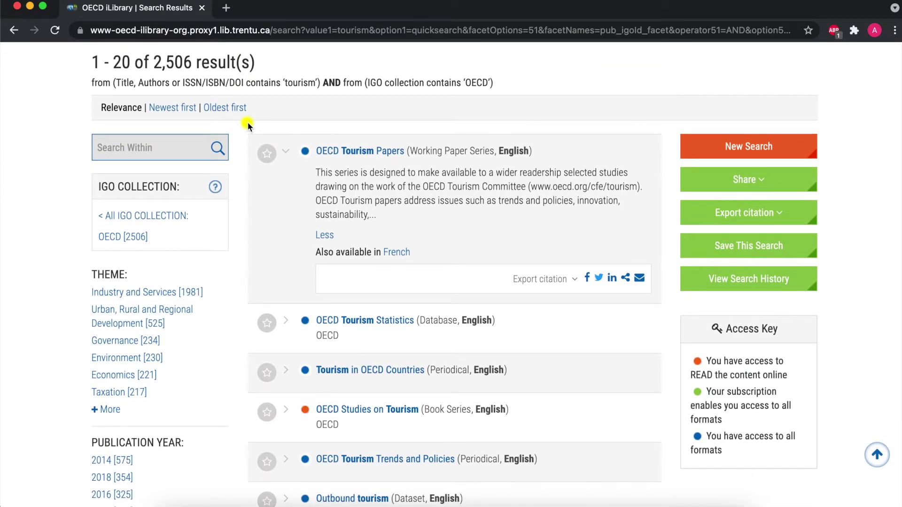
pyautogui.scroll(-1, 247, 122)
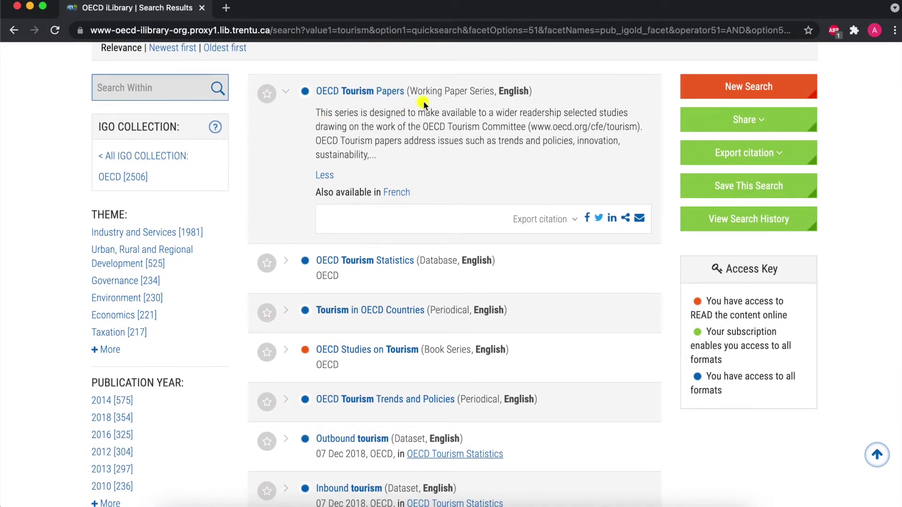
pyautogui.scroll(-4, 429, 93)
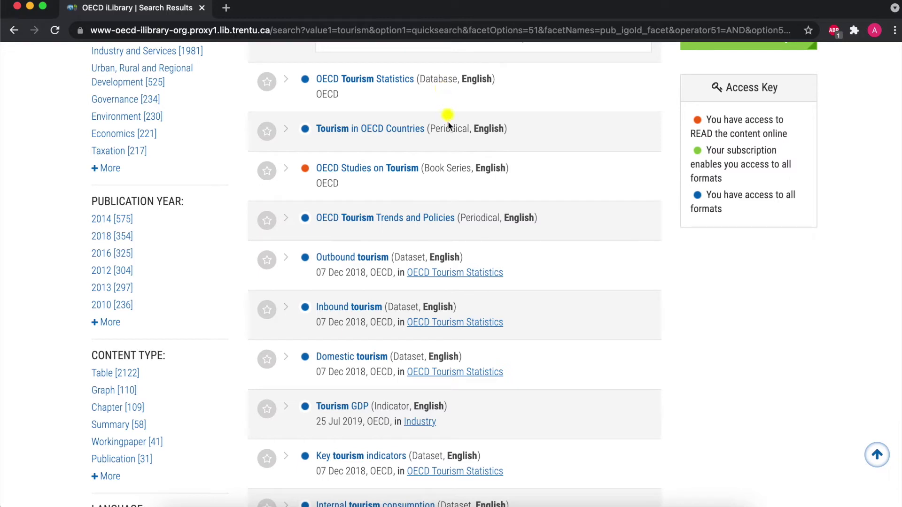
pyautogui.scroll(-1, 447, 142)
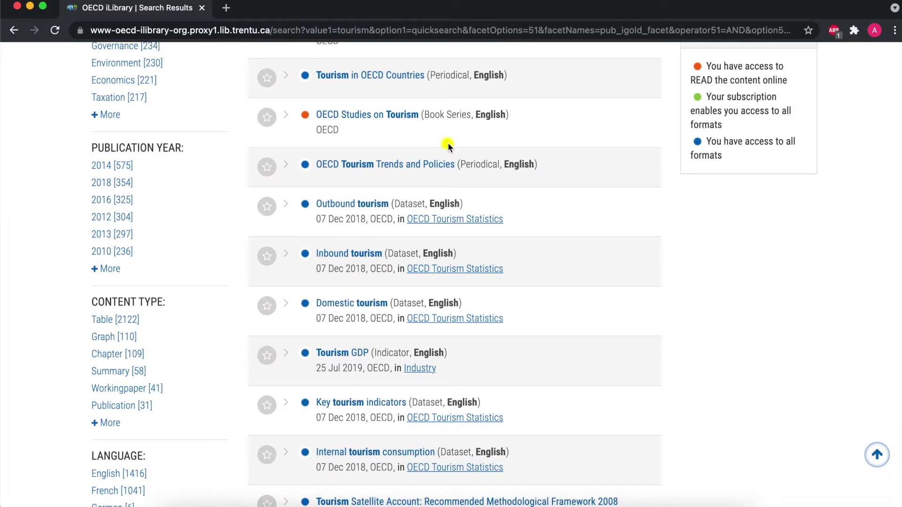
pyautogui.scroll(-4, 448, 146)
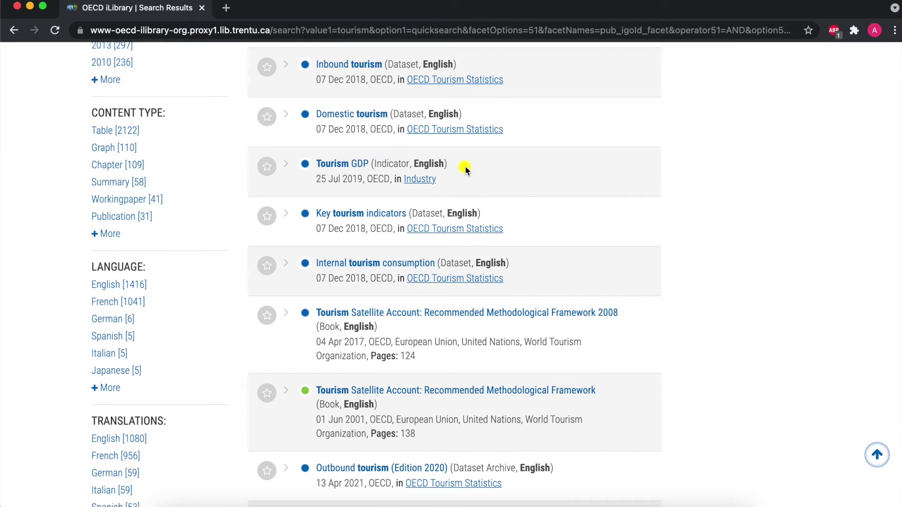
pyautogui.click(330, 166)
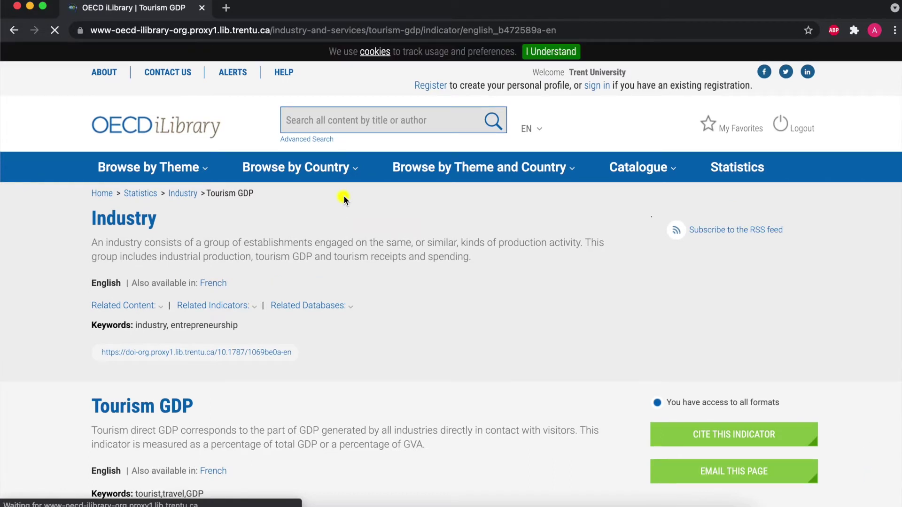
# - Examine the Tourism GDP indicator's description and its chart of countries by year
pyautogui.scroll(-2, 343, 198)
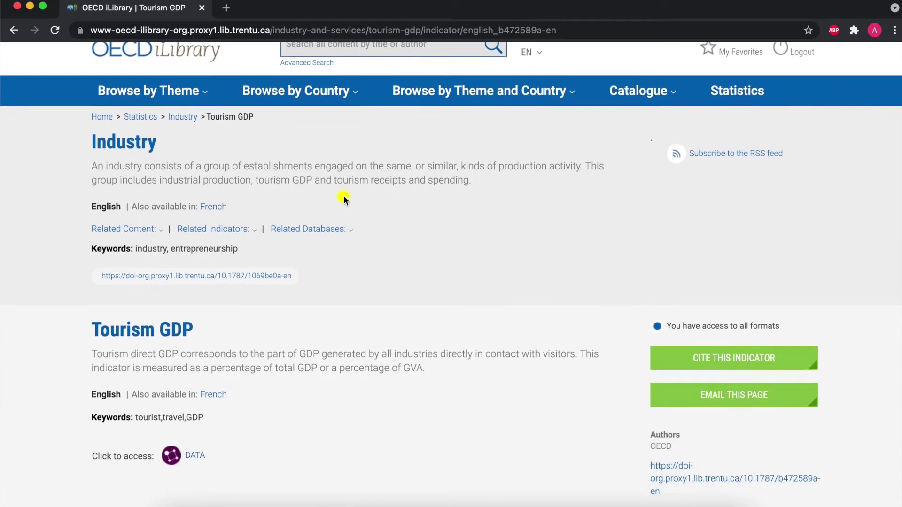
pyautogui.scroll(-10, 343, 195)
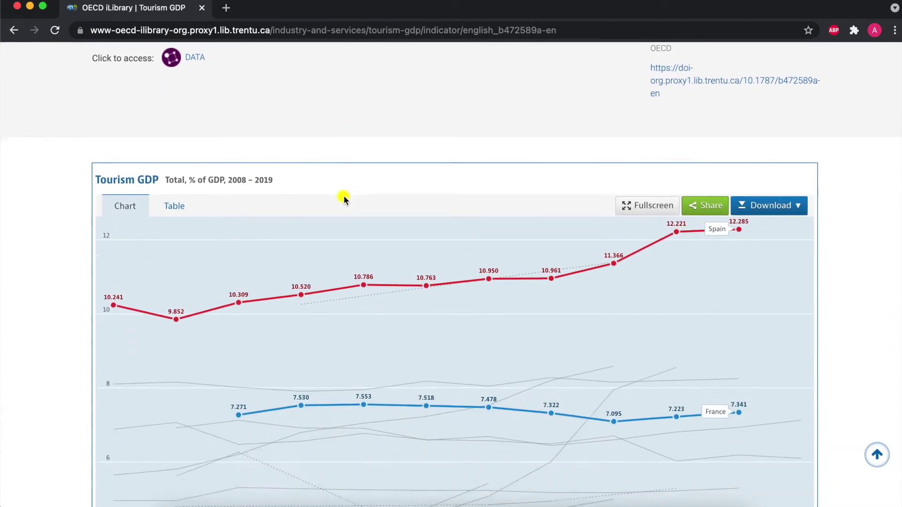
pyautogui.scroll(-4, 343, 198)
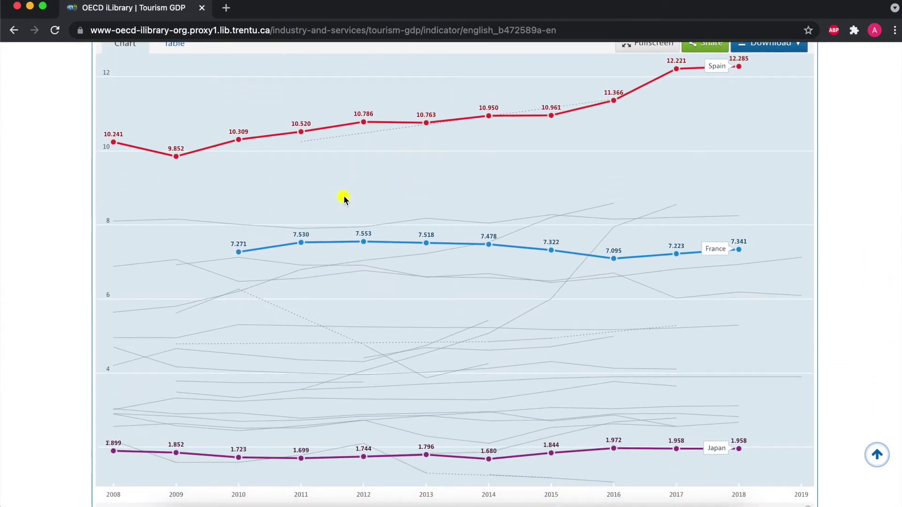
pyautogui.scroll(-1, 344, 200)
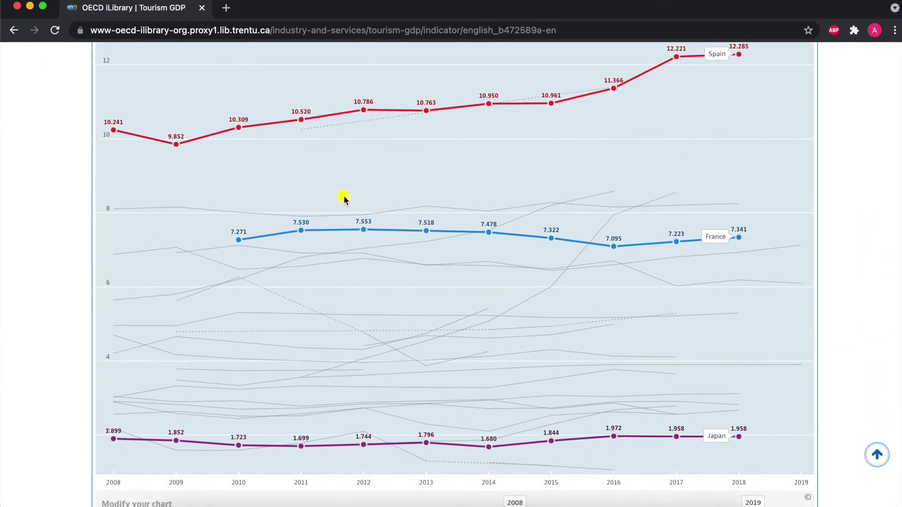
pyautogui.scroll(1, 343, 199)
pyautogui.scroll(1, 343, 199)
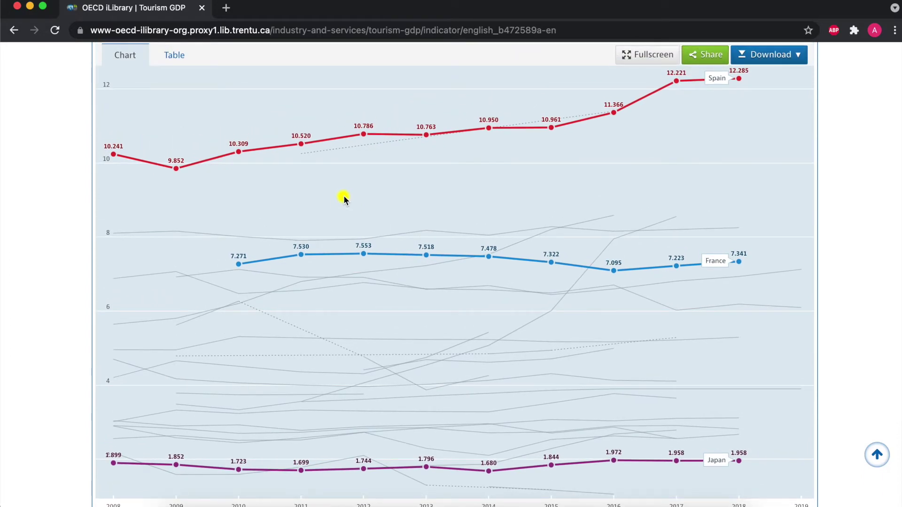
# - Remove all highlighted countries from the Tourism GDP chart and highlight only Japan (JPN)
pyautogui.scroll(-6, 343, 199)
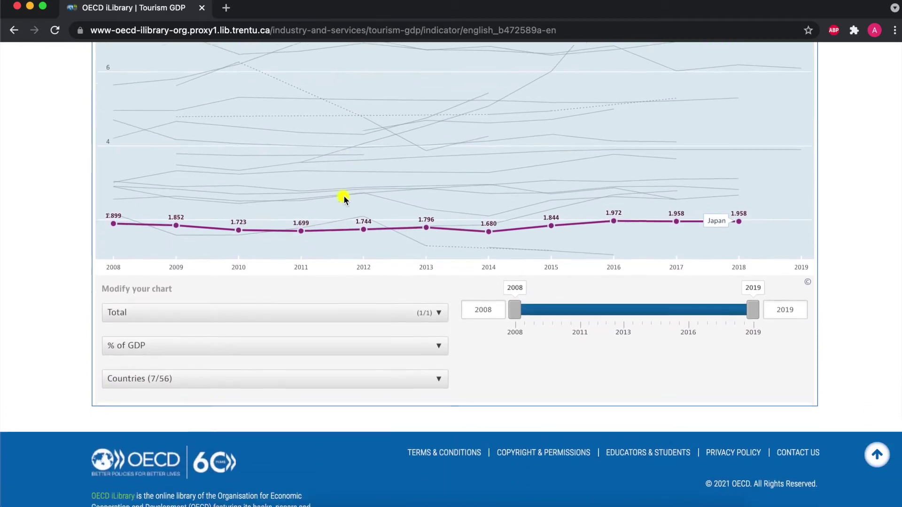
pyautogui.scroll(-1, 343, 199)
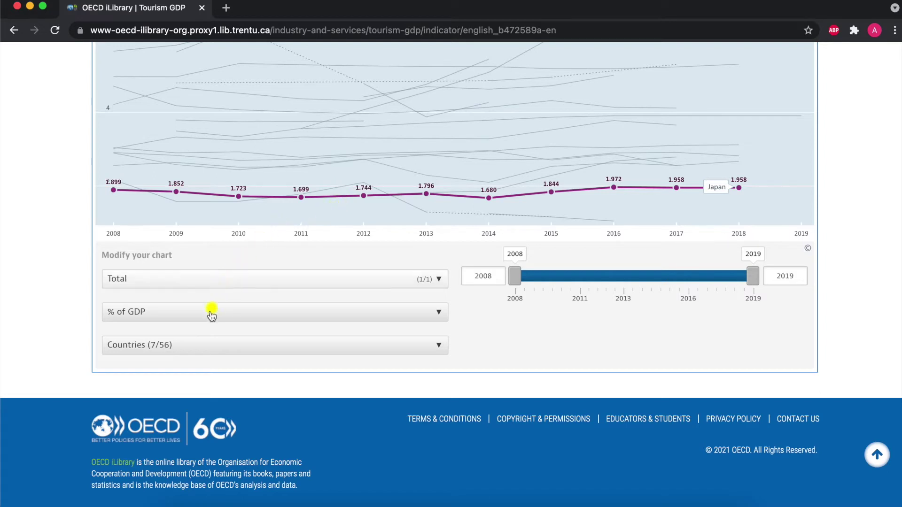
pyautogui.click(192, 350)
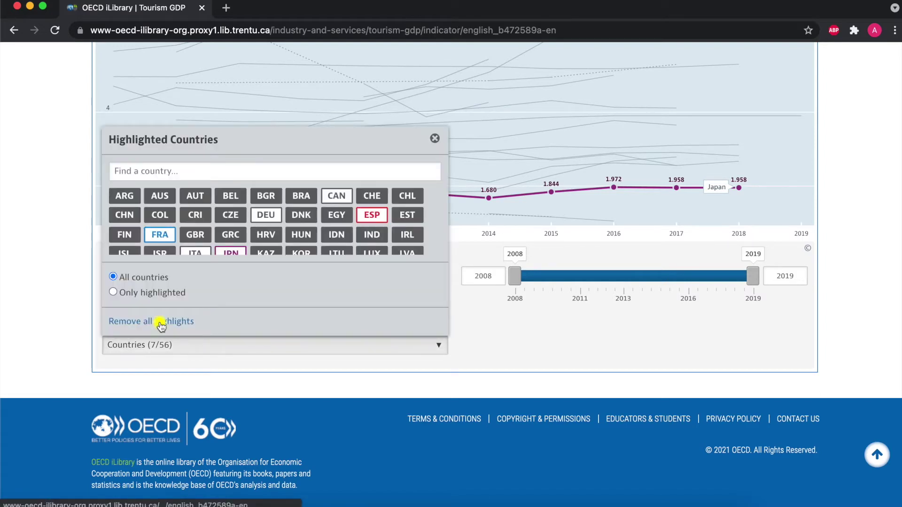
pyautogui.click(190, 321)
pyautogui.scroll(-2, 218, 230)
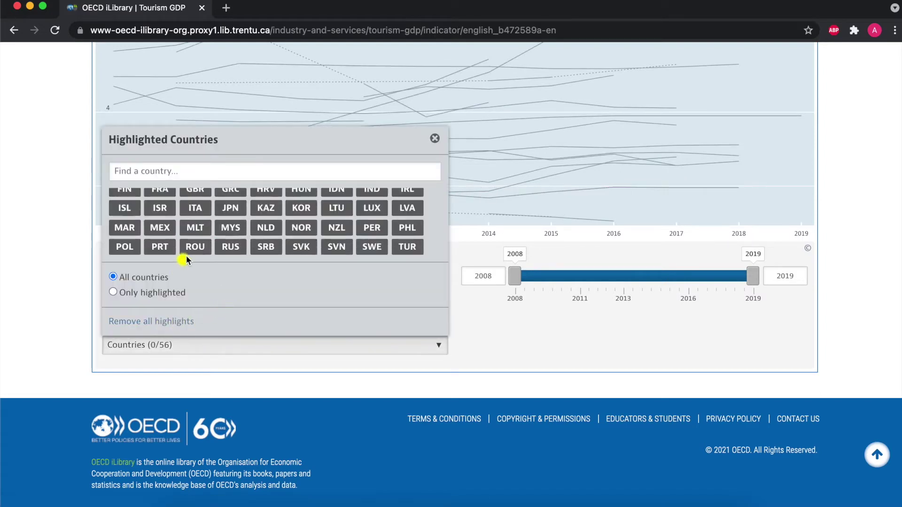
pyautogui.click(240, 209)
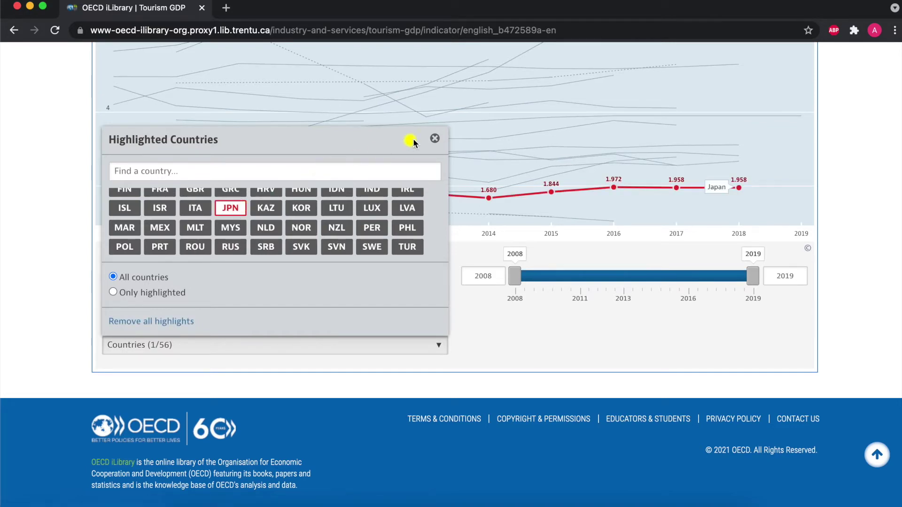
pyautogui.click(435, 140)
# - Show the Tourism GDP data as a table and review the figures in Japan's row
pyautogui.scroll(7, 436, 141)
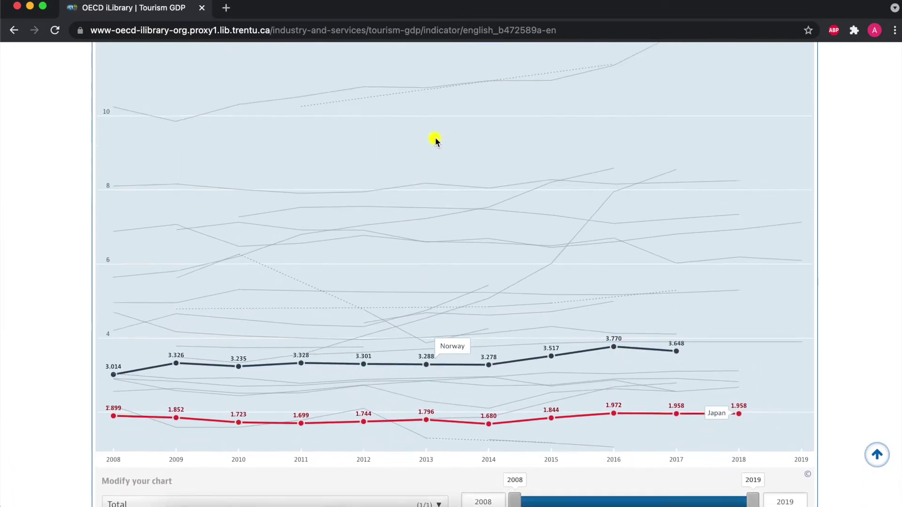
pyautogui.scroll(2, 434, 140)
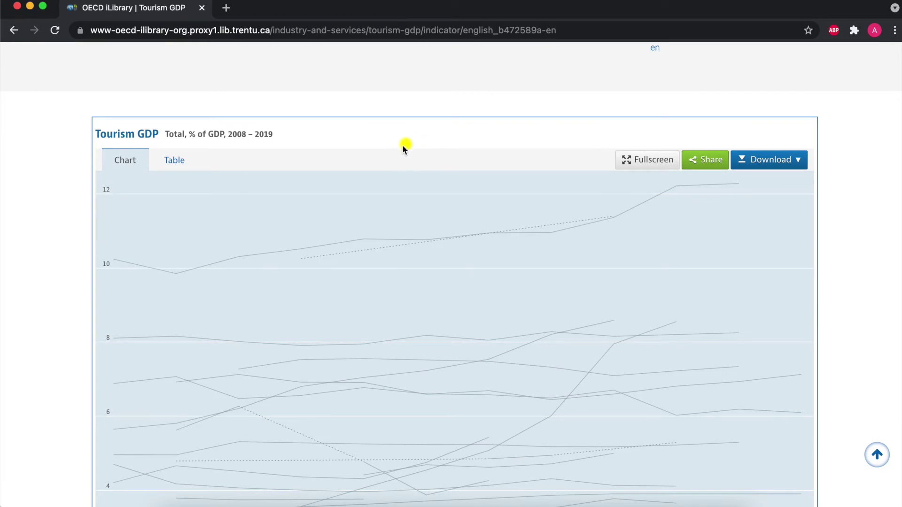
pyautogui.click(173, 160)
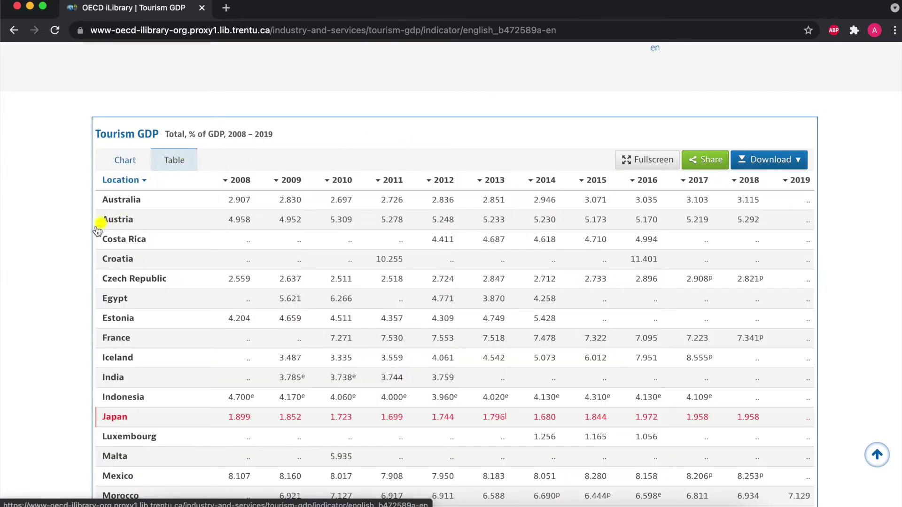
pyautogui.scroll(-4, 85, 239)
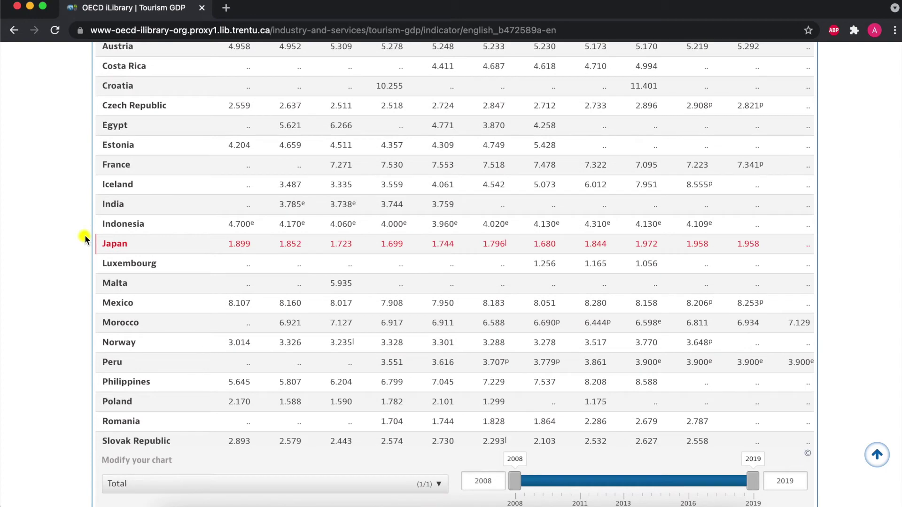
pyautogui.scroll(3, 85, 240)
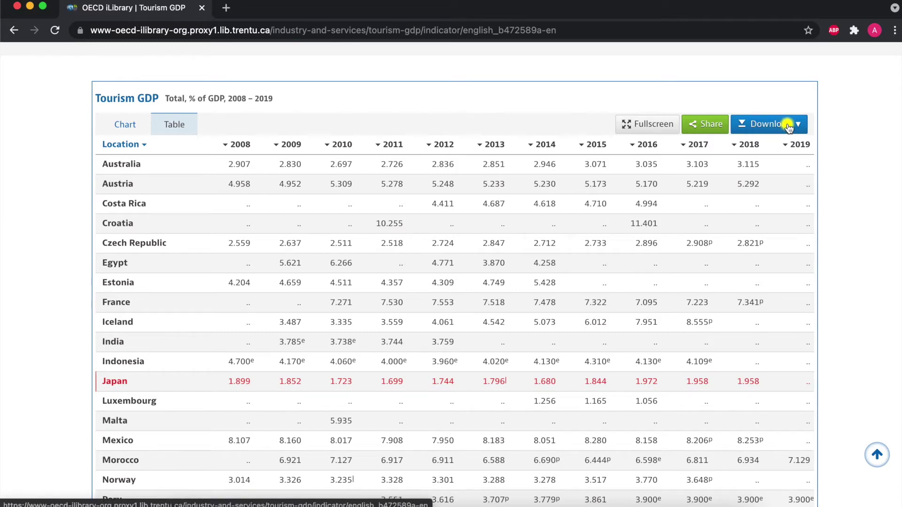
# - Check the download options for the Tourism GDP data and view the indicator's citation with its export options
pyautogui.click(788, 126)
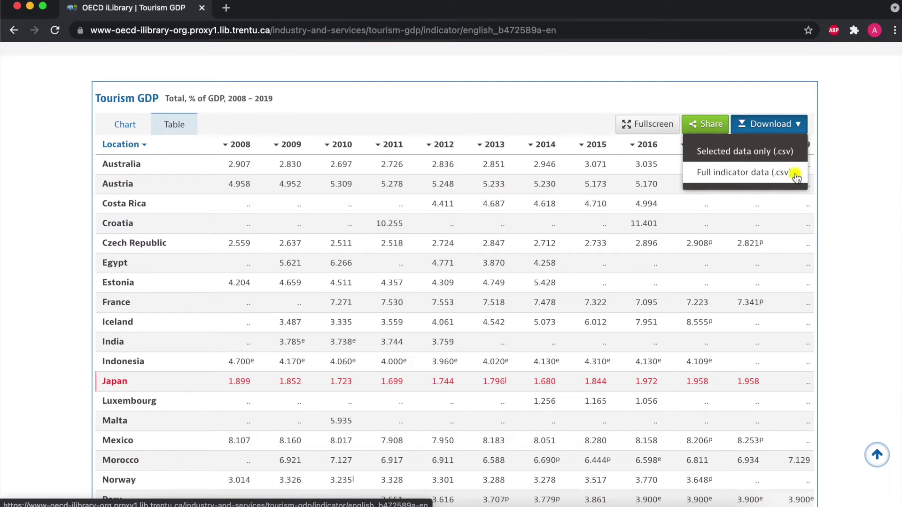
pyautogui.click(692, 75)
pyautogui.scroll(6, 692, 74)
pyautogui.click(792, 161)
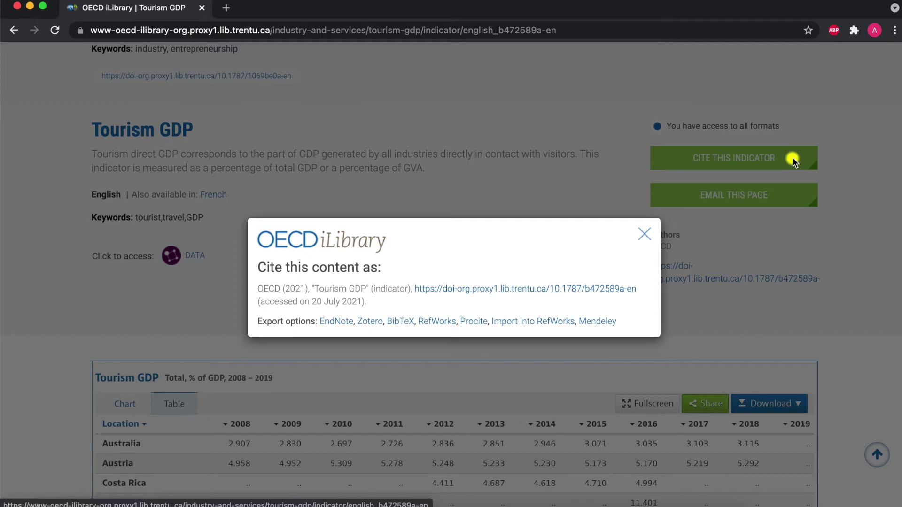
pyautogui.click(644, 234)
# - Open the OECD iLibrary Statistics page
pyautogui.scroll(5, 641, 236)
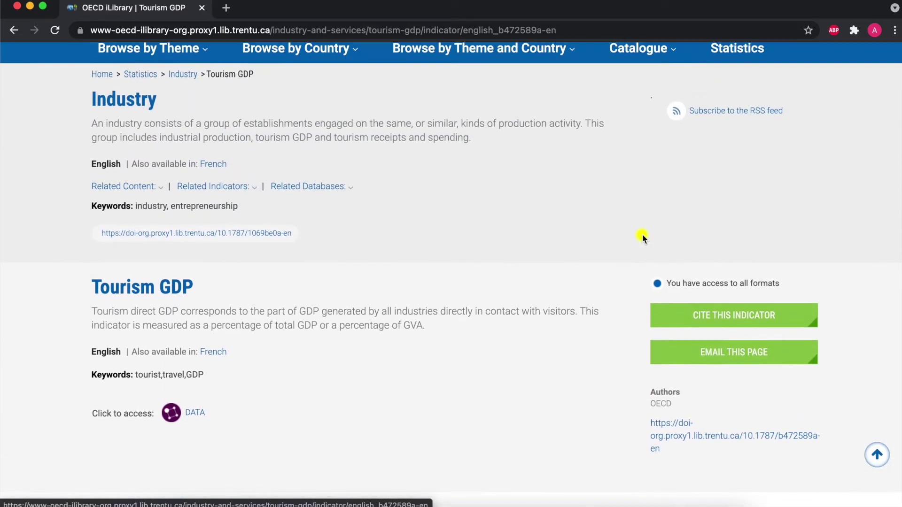
pyautogui.scroll(2, 642, 236)
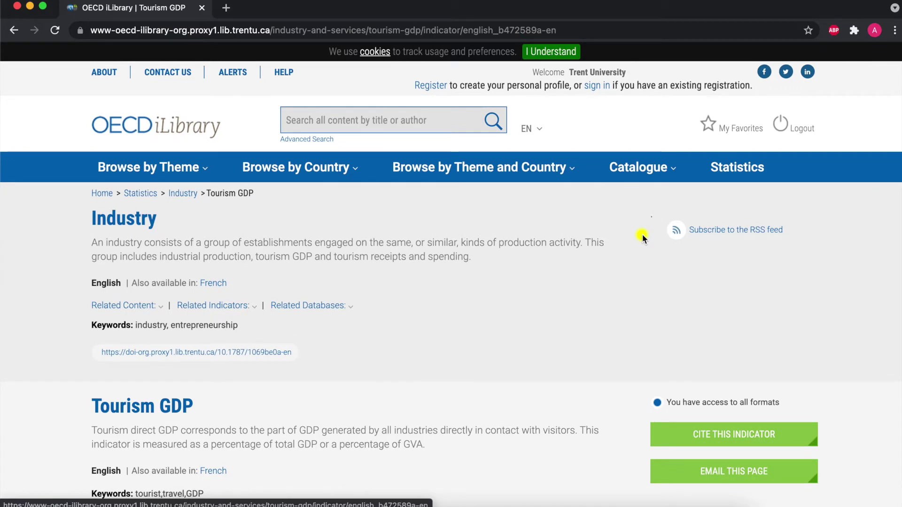
pyautogui.click(742, 168)
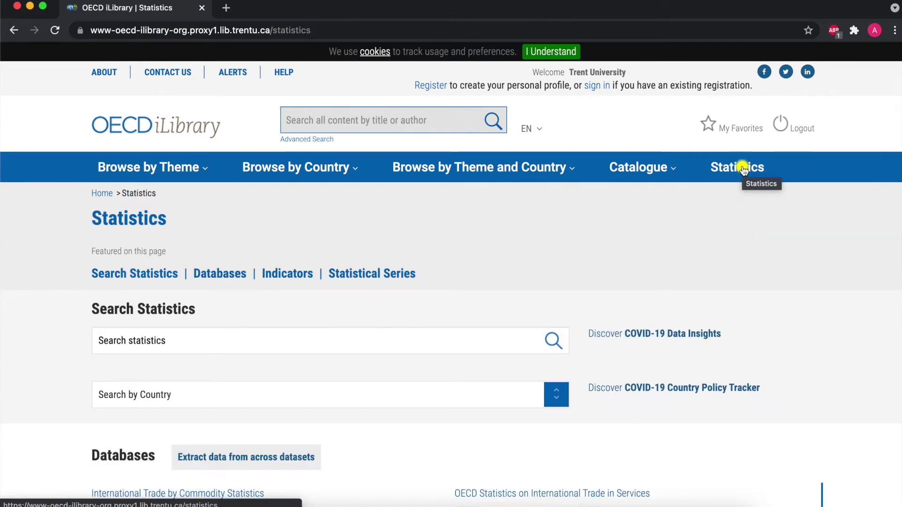
# - Review the listed databases, indicators and statistical series, and open the OECD Tourism Statistics database
pyautogui.scroll(-5, 743, 169)
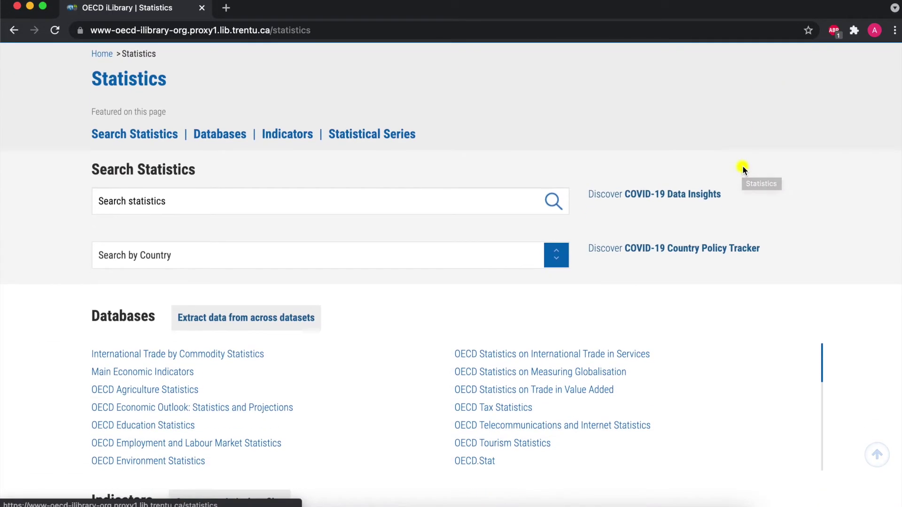
pyautogui.scroll(-3, 253, 134)
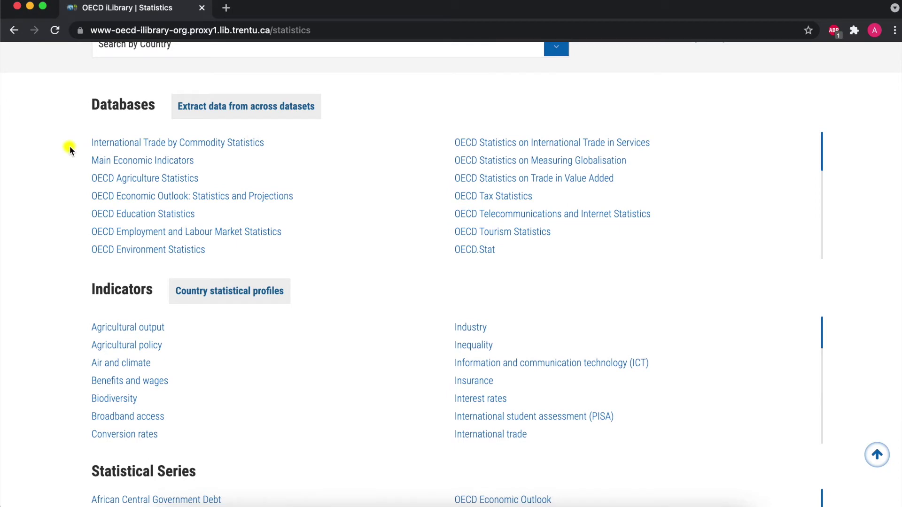
pyautogui.scroll(-3, 70, 149)
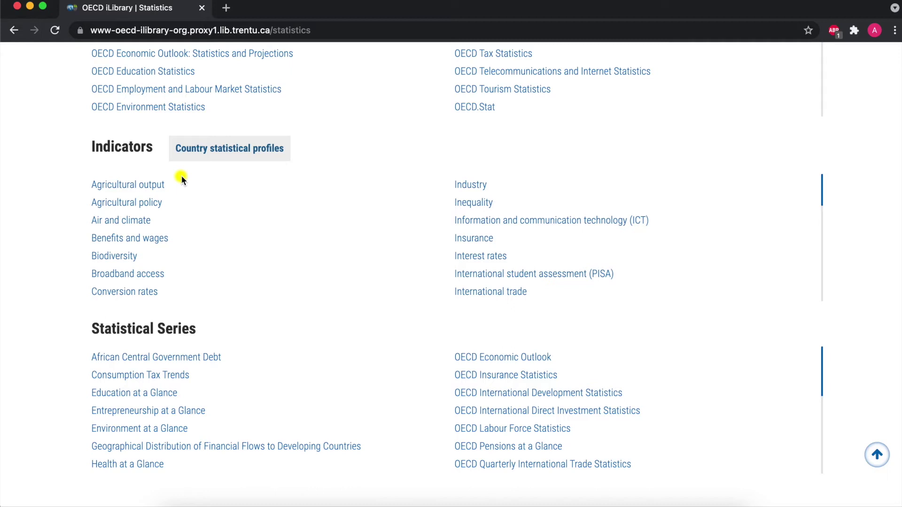
pyautogui.scroll(3, 181, 179)
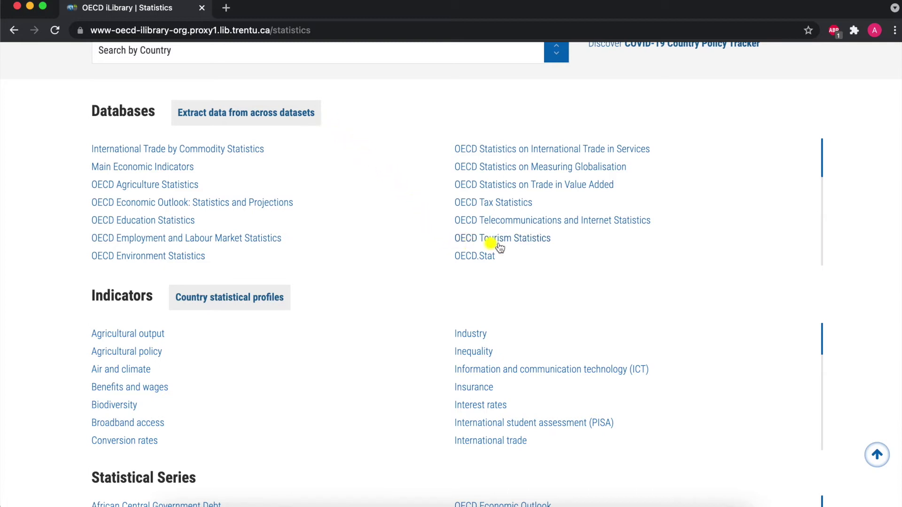
pyautogui.click(517, 240)
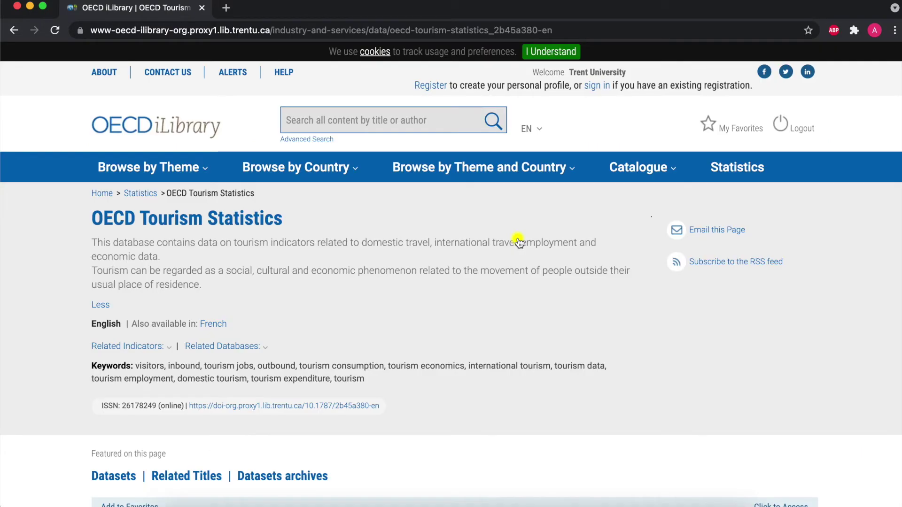
# - Review the database's datasets, related titles and archives, and expand the descriptions of Domestic tourism and Enterprises and employment in tourism
pyautogui.scroll(-5, 518, 240)
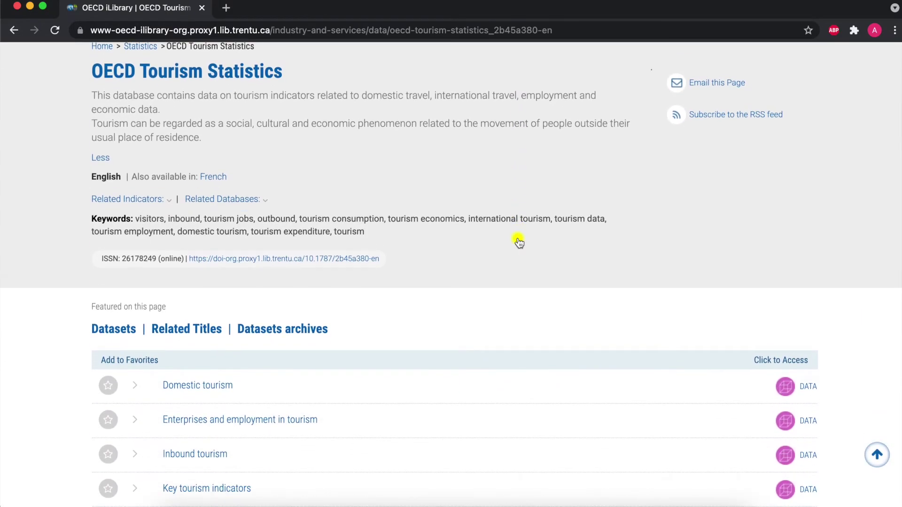
pyautogui.scroll(-5, 518, 241)
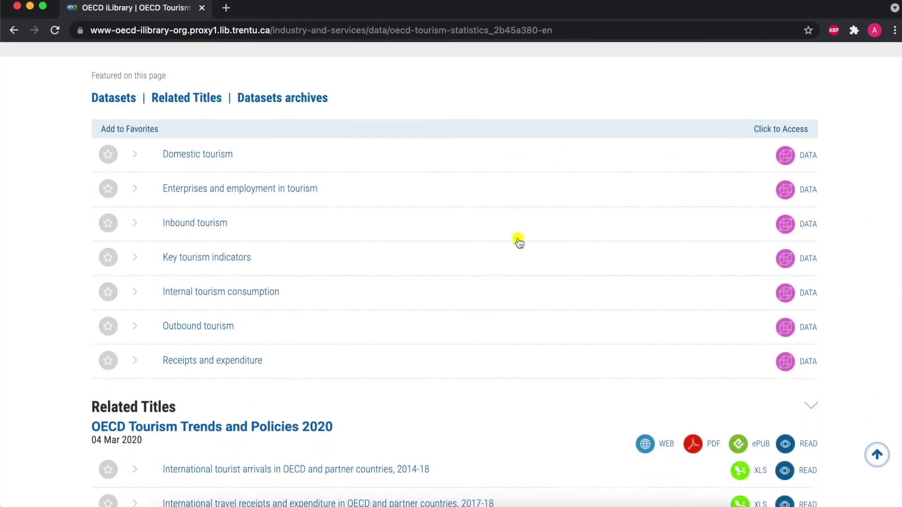
pyautogui.scroll(-10, 518, 241)
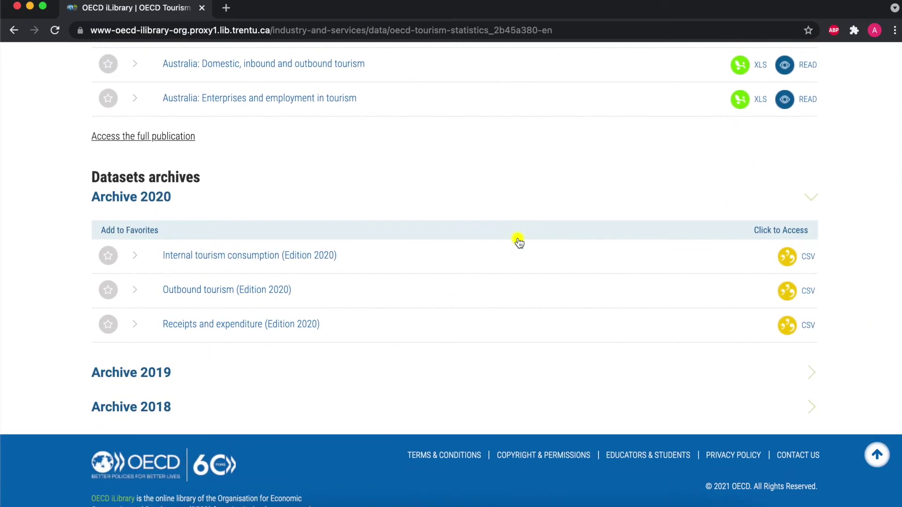
pyautogui.scroll(6, 519, 241)
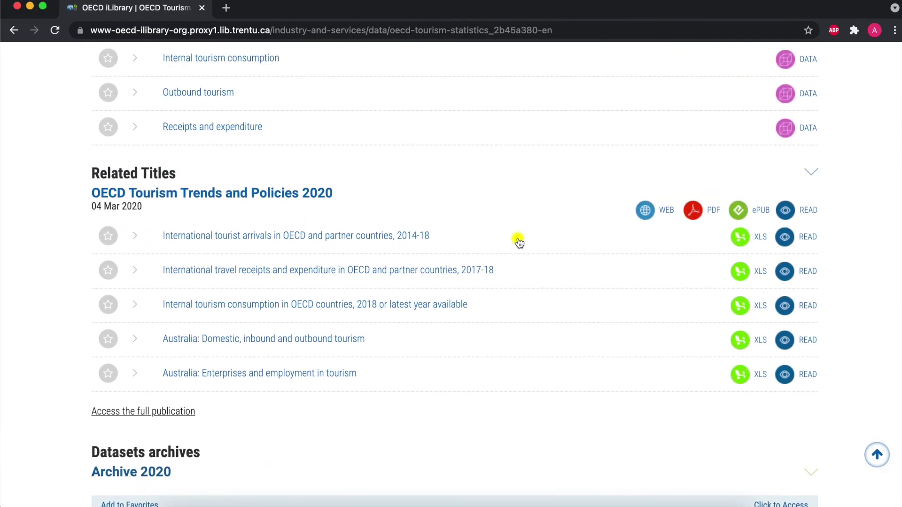
pyautogui.scroll(6, 518, 241)
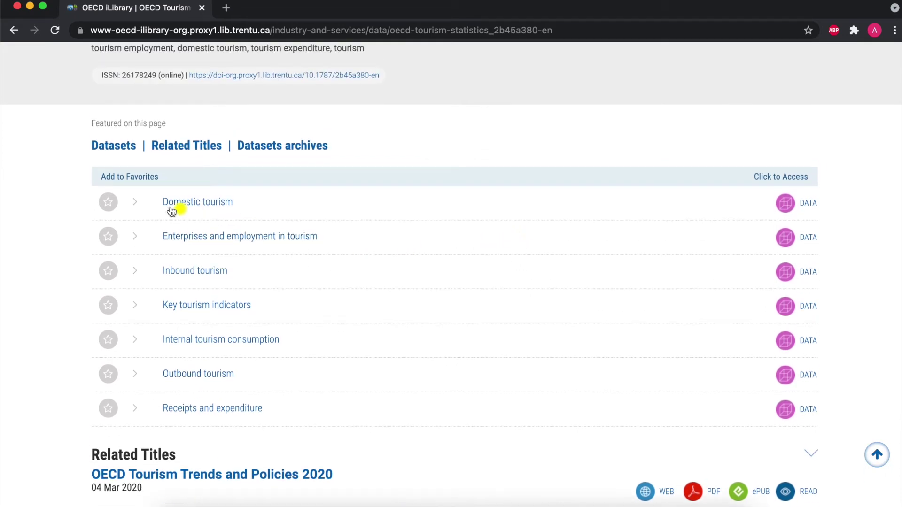
pyautogui.click(132, 202)
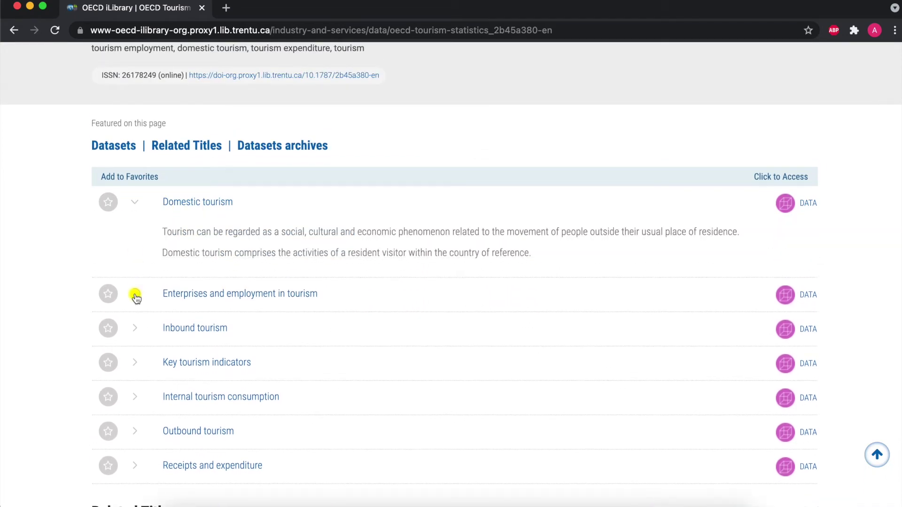
pyautogui.click(136, 295)
pyautogui.scroll(-1, 136, 298)
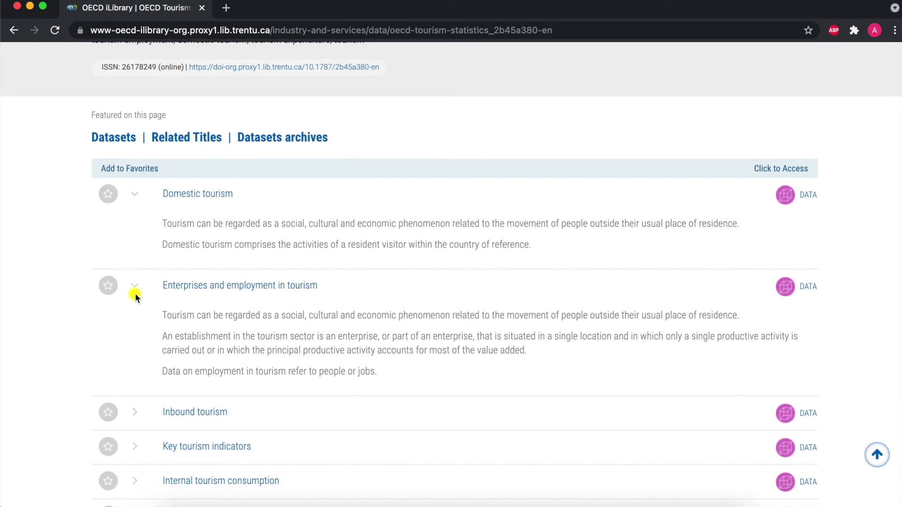
# - Open the Inbound tourism dataset and examine its table by country and year, including the information on Austria
pyautogui.scroll(-5, 136, 297)
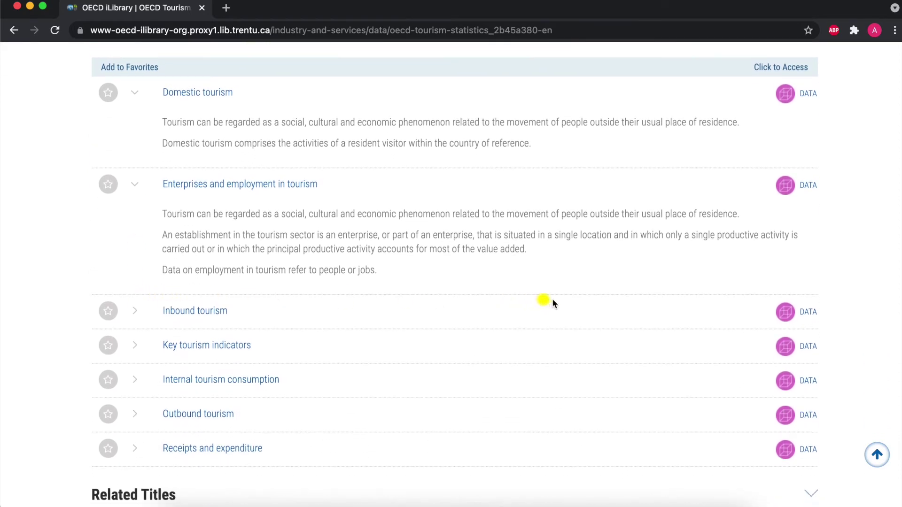
pyautogui.click(783, 313)
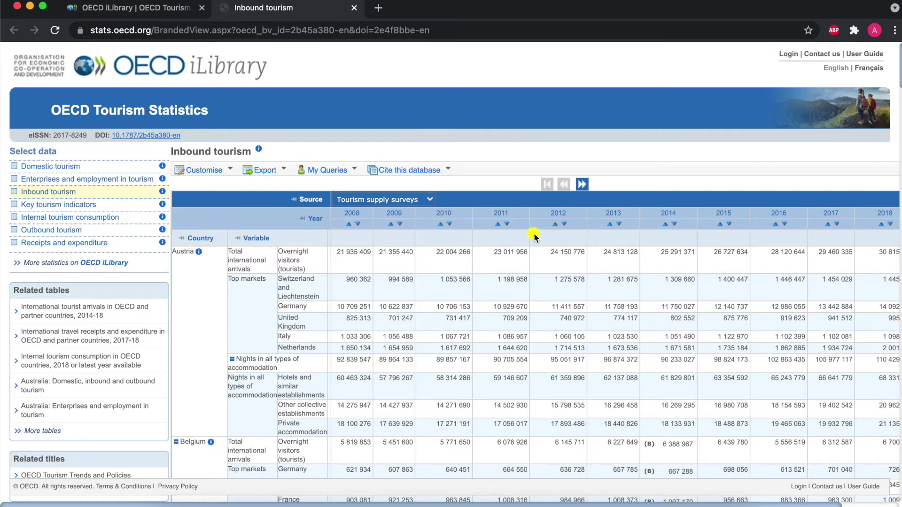
pyautogui.hscroll(3, 342, 223)
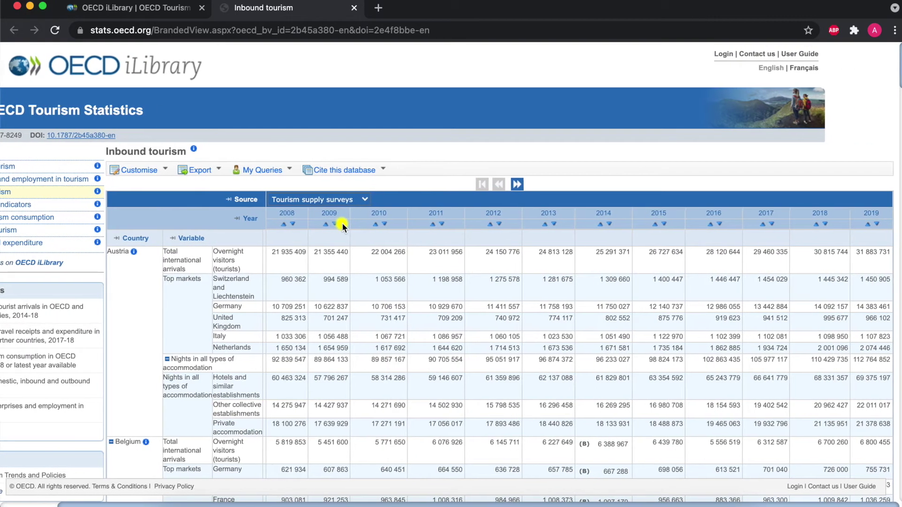
pyautogui.scroll(-10, 292, 374)
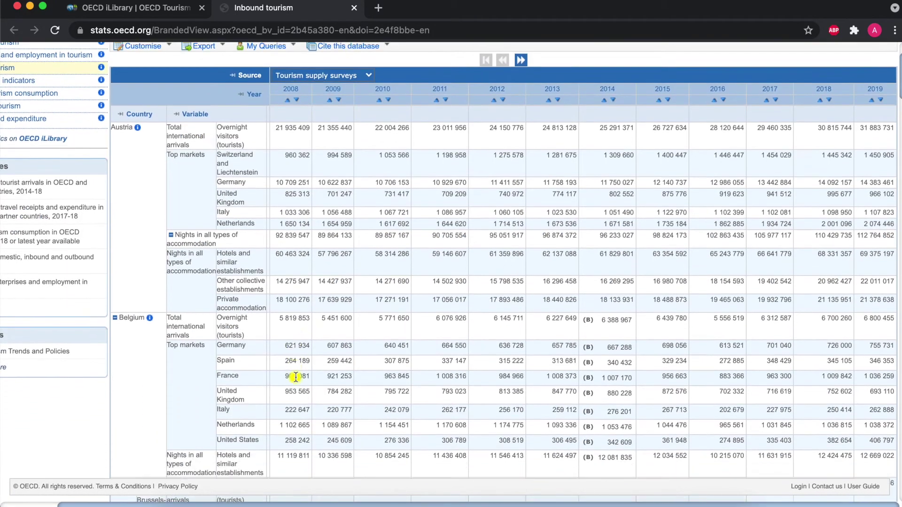
pyautogui.scroll(-6, 295, 377)
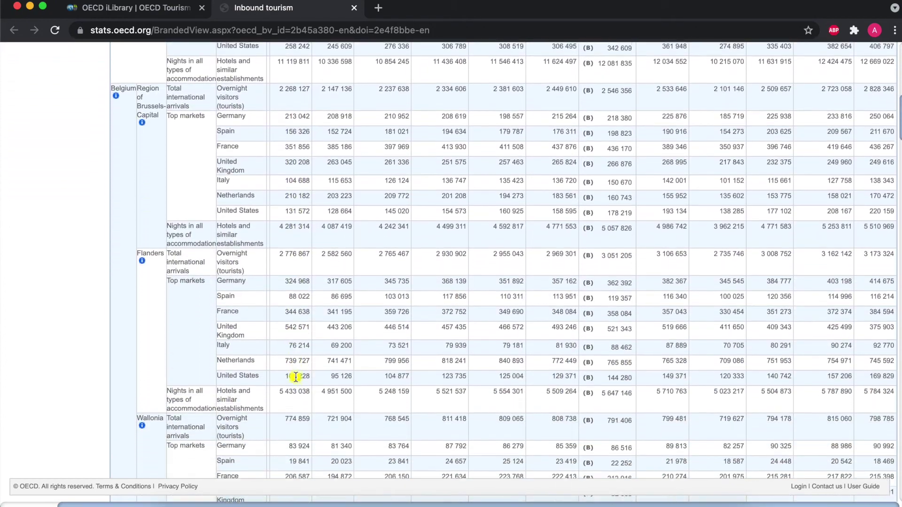
pyautogui.scroll(-2, 295, 377)
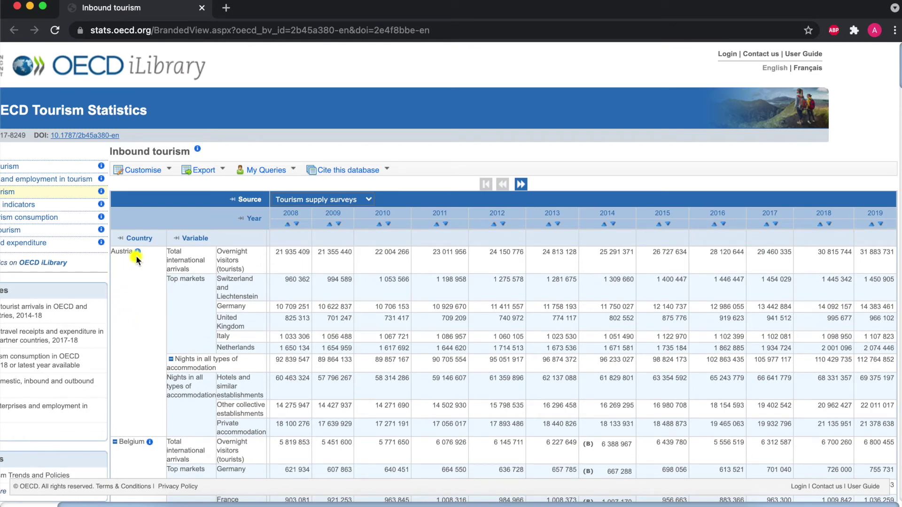
pyautogui.click(138, 253)
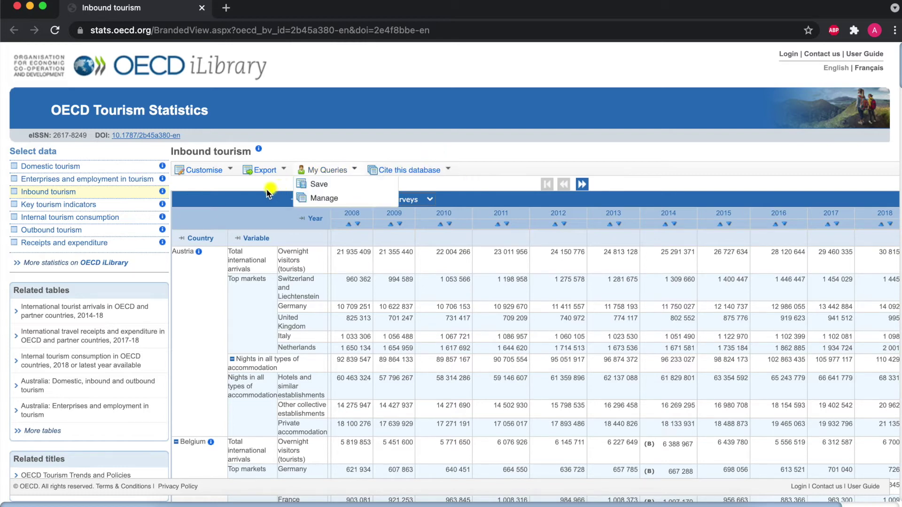
# - Customise the Inbound tourism country selection so that only Canada is selected, and view the data
pyautogui.click(205, 239)
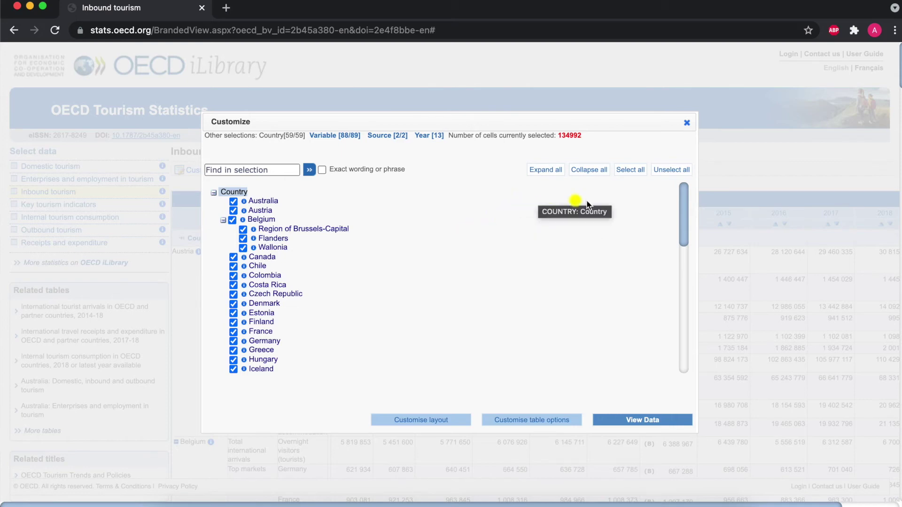
pyautogui.click(671, 169)
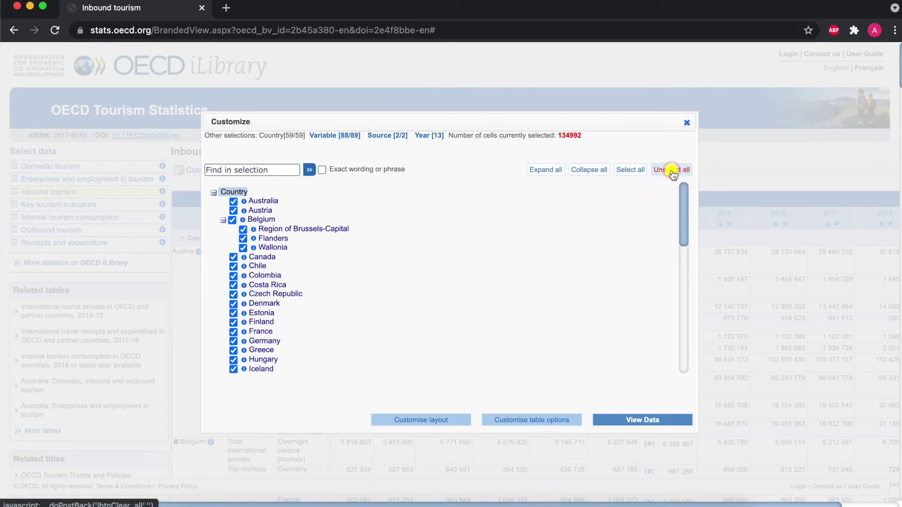
pyautogui.scroll(-3, 450, 285)
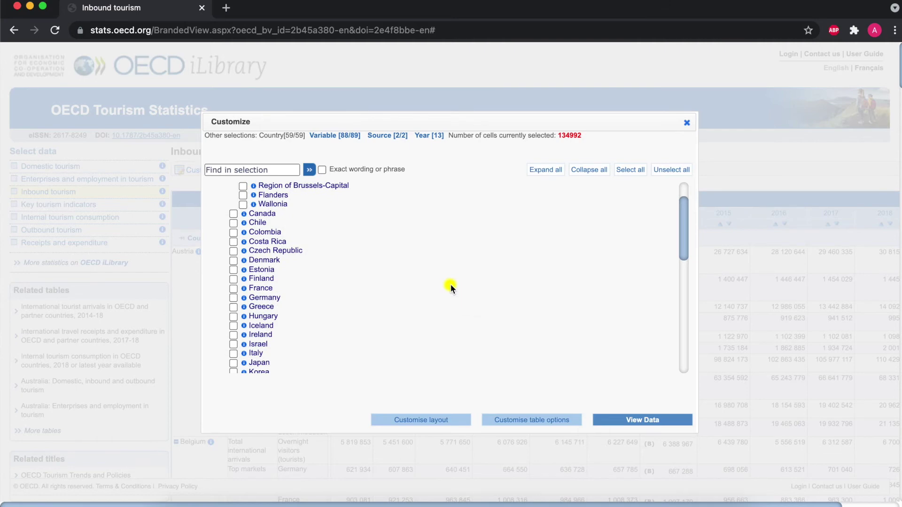
pyautogui.scroll(-2, 450, 285)
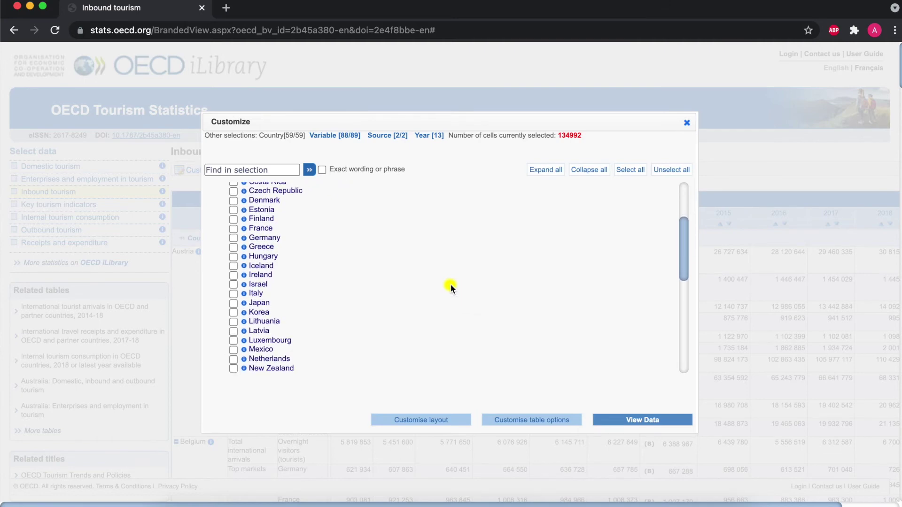
pyautogui.scroll(3, 325, 235)
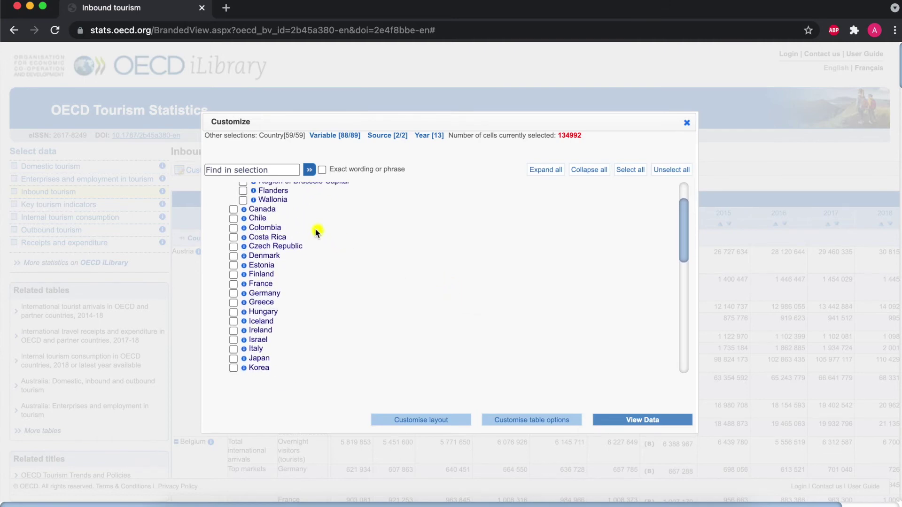
pyautogui.click(232, 209)
pyautogui.click(641, 421)
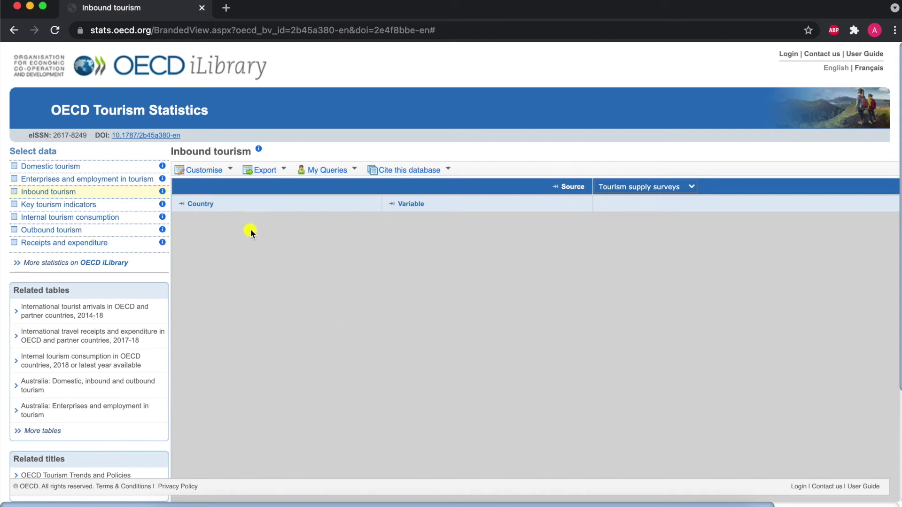
# - Customise the table layout by moving Source from the page area to the columns below Year, and view the data
pyautogui.click(223, 170)
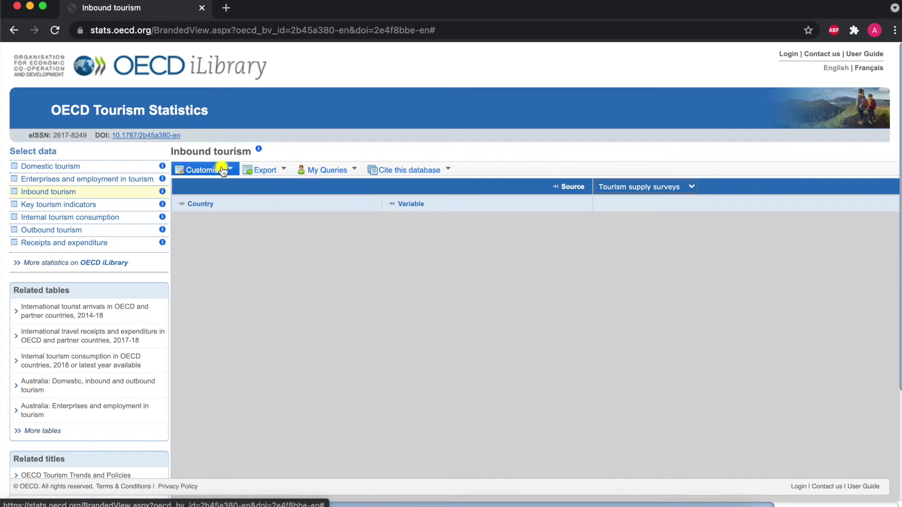
pyautogui.moveTo(223, 169)
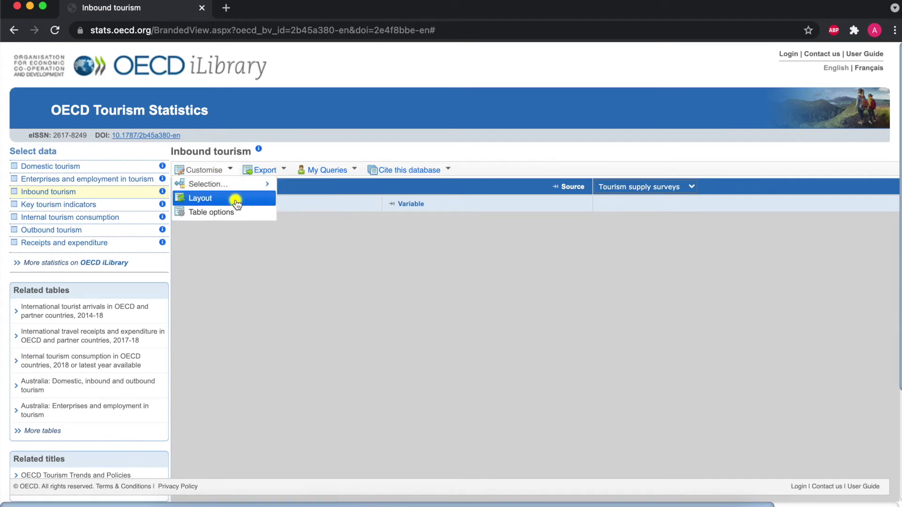
pyautogui.click(233, 197)
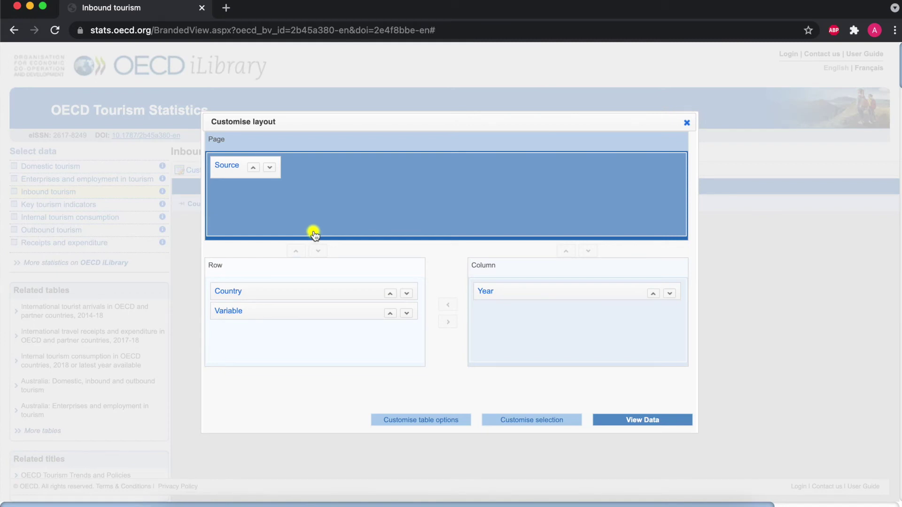
pyautogui.moveTo(230, 164); pyautogui.dragTo(511, 325)
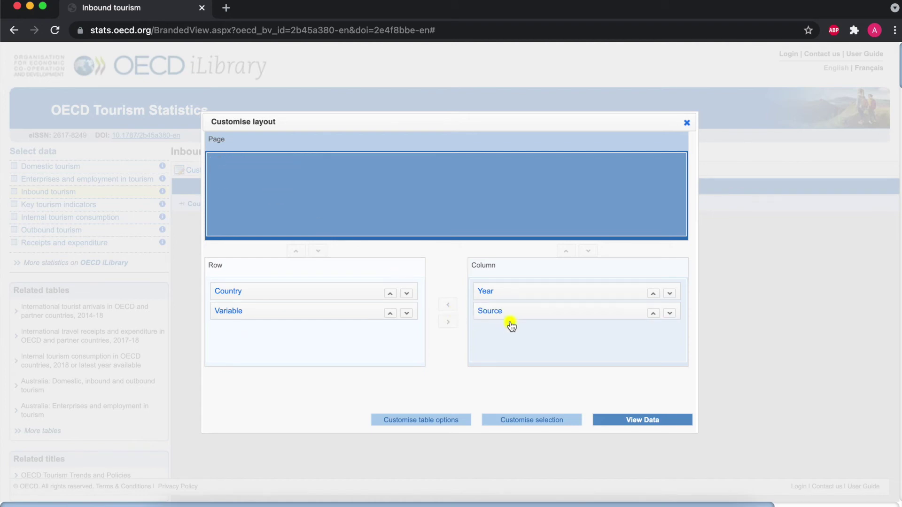
pyautogui.click(611, 422)
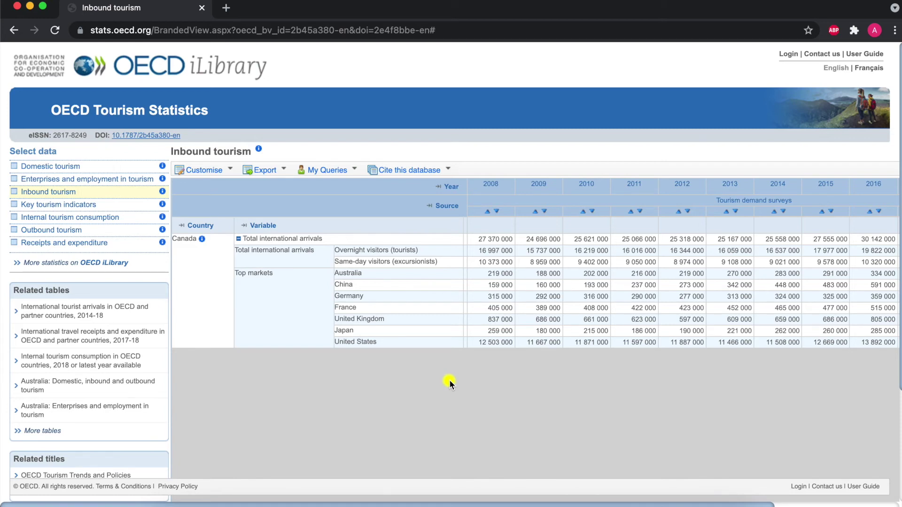
# - Customise the Variable selection so that only Total international arrivals is selected, and view the data
pyautogui.click(269, 229)
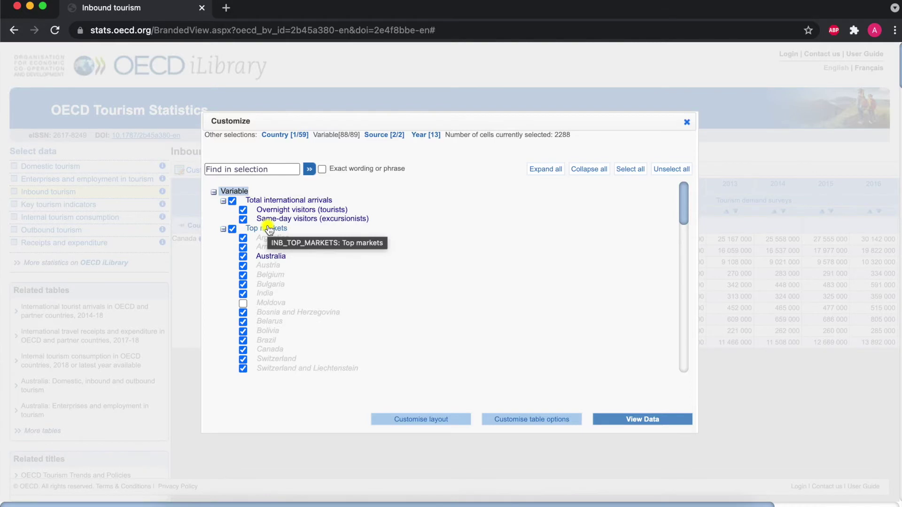
pyautogui.click(666, 170)
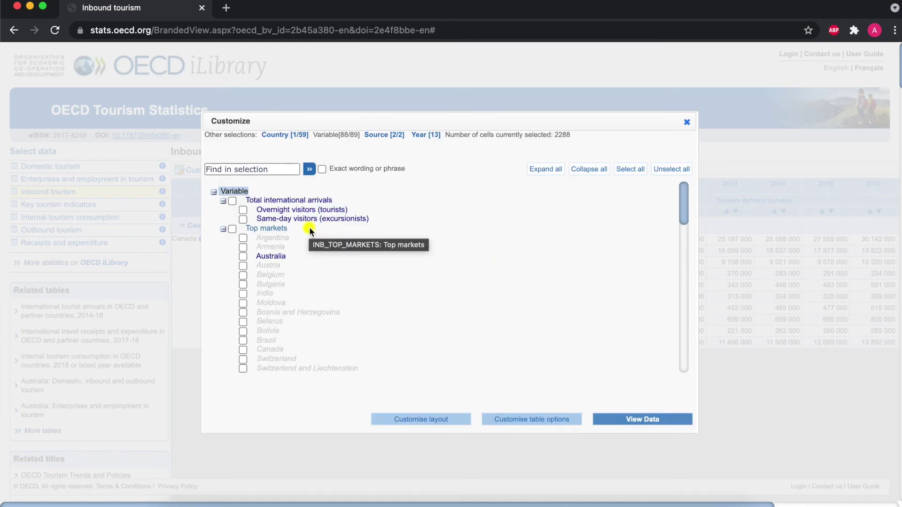
pyautogui.click(232, 200)
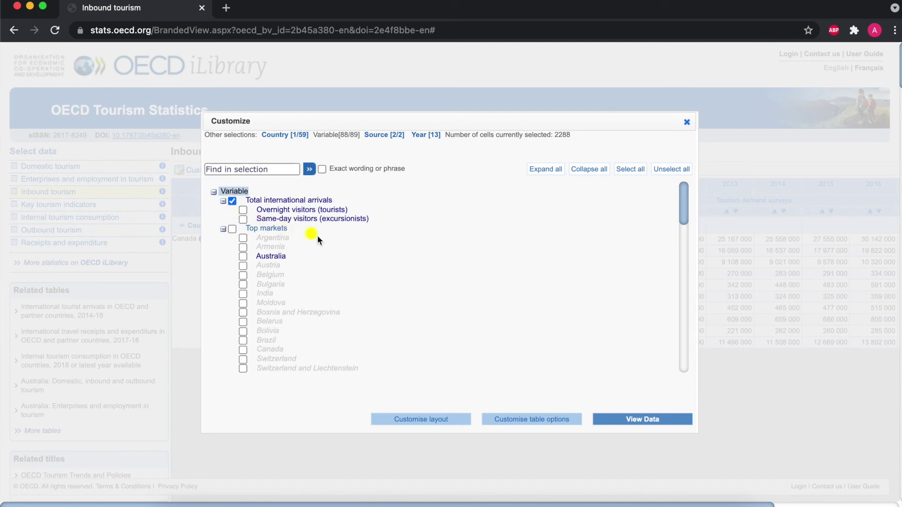
pyautogui.click(637, 419)
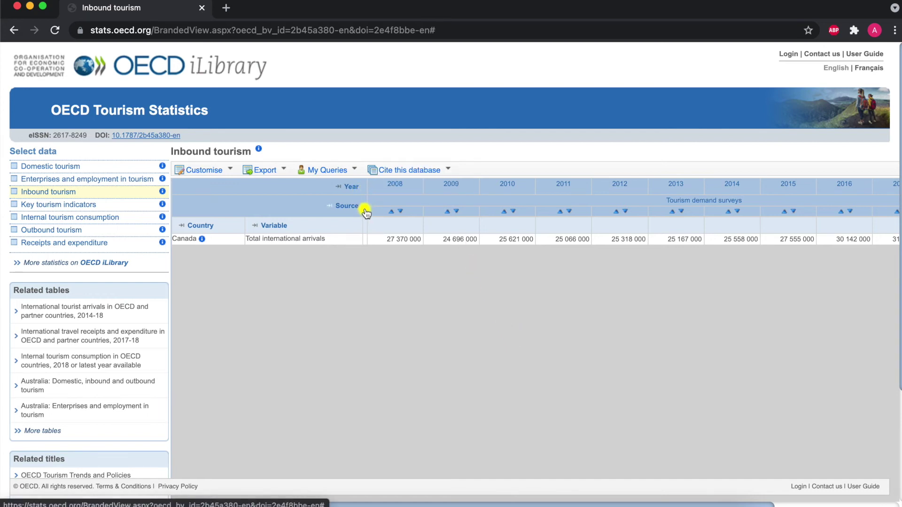
# - View the citation and its export options for the Inbound tourism dataset, and close the citation window
pyautogui.click(449, 170)
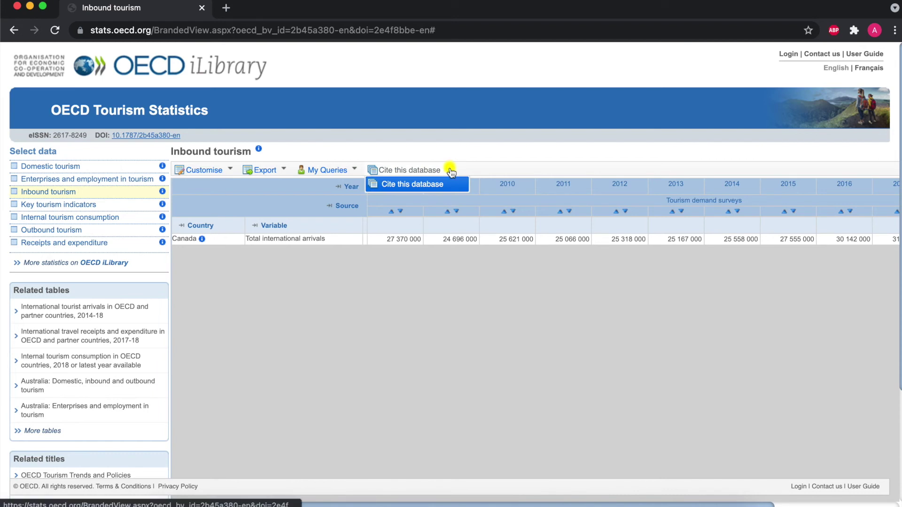
pyautogui.click(439, 182)
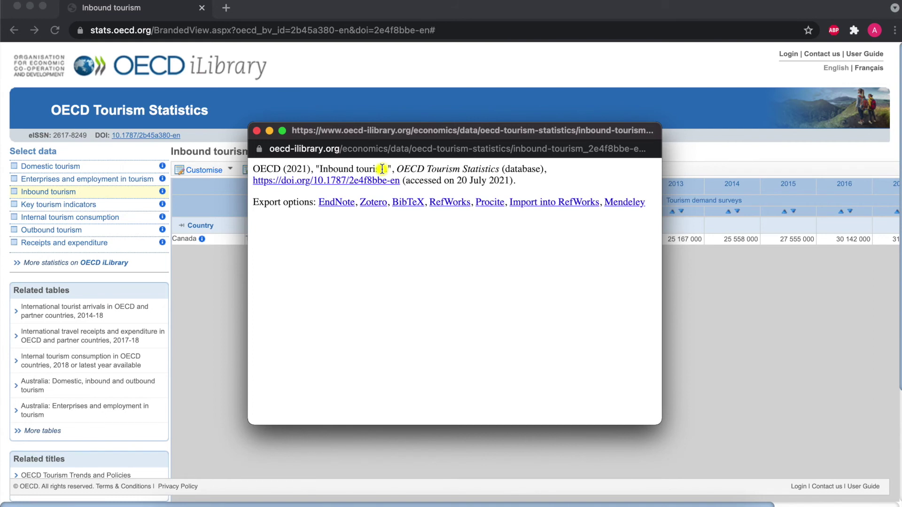
pyautogui.click(256, 130)
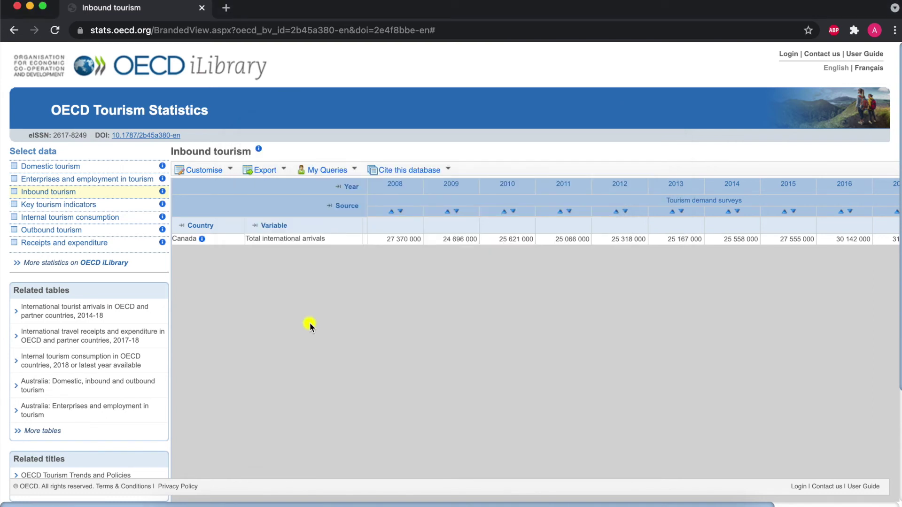
# - Export the Inbound tourism table as a text file (CSV) in the default format, and open the downloaded file
pyautogui.click(284, 170)
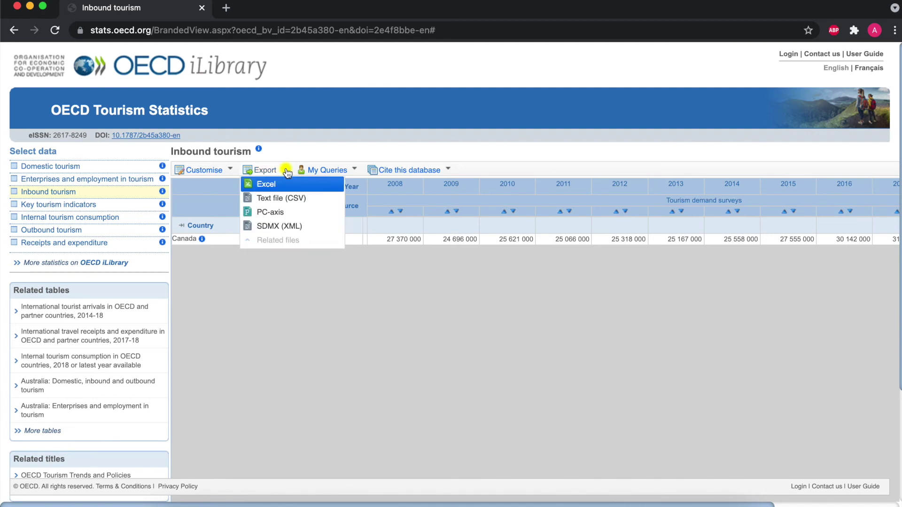
pyautogui.click(290, 197)
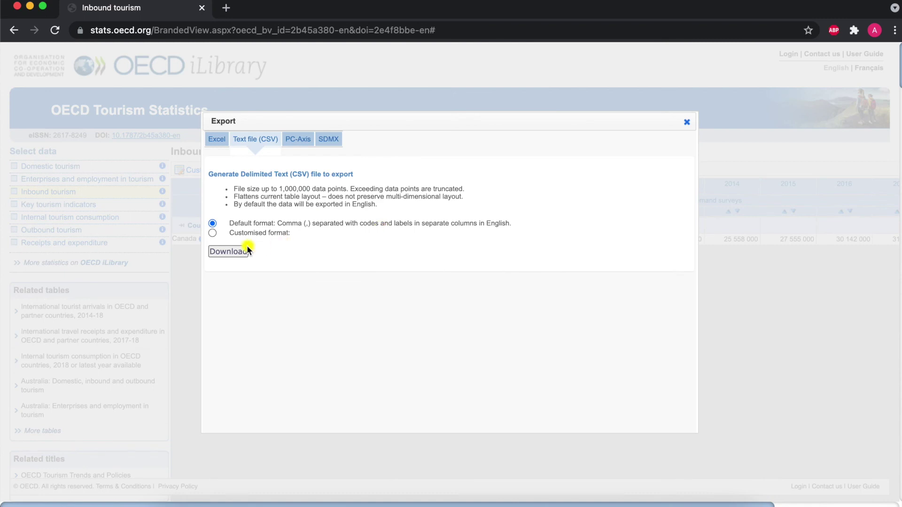
pyautogui.click(228, 252)
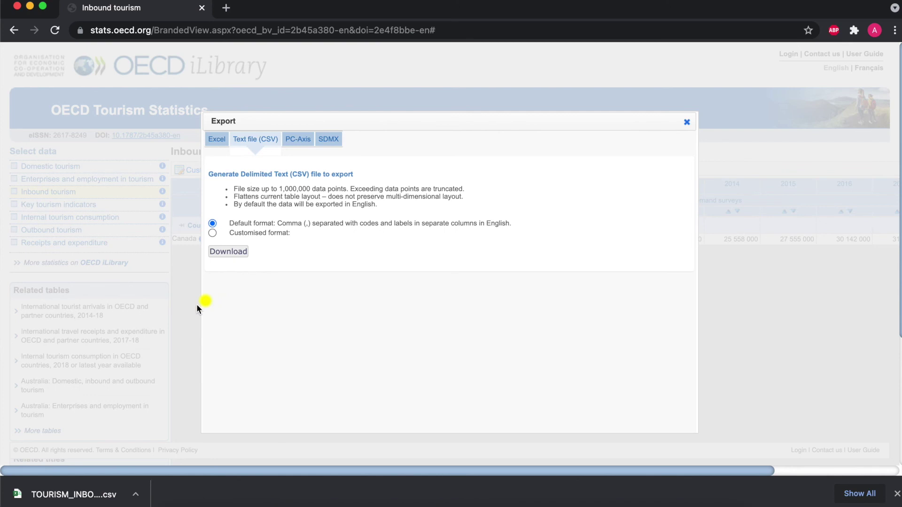
pyautogui.click(76, 498)
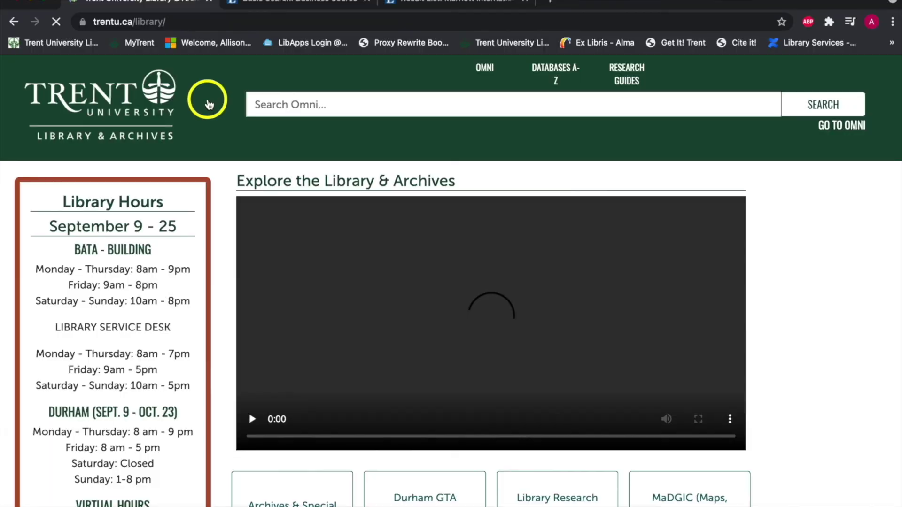
# - On the Trent University Library & Archives site, switch to the research guides and open the full list of help guides and tutorials
pyautogui.click(628, 78)
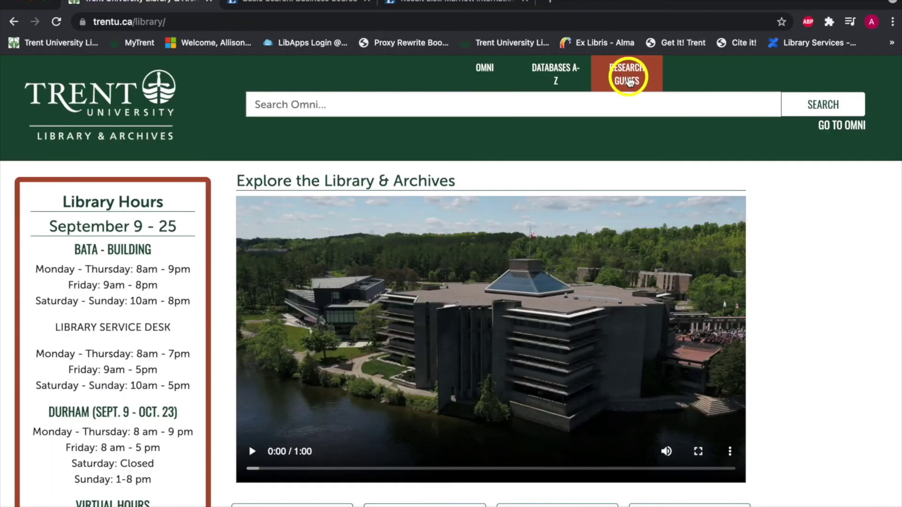
pyautogui.click(630, 82)
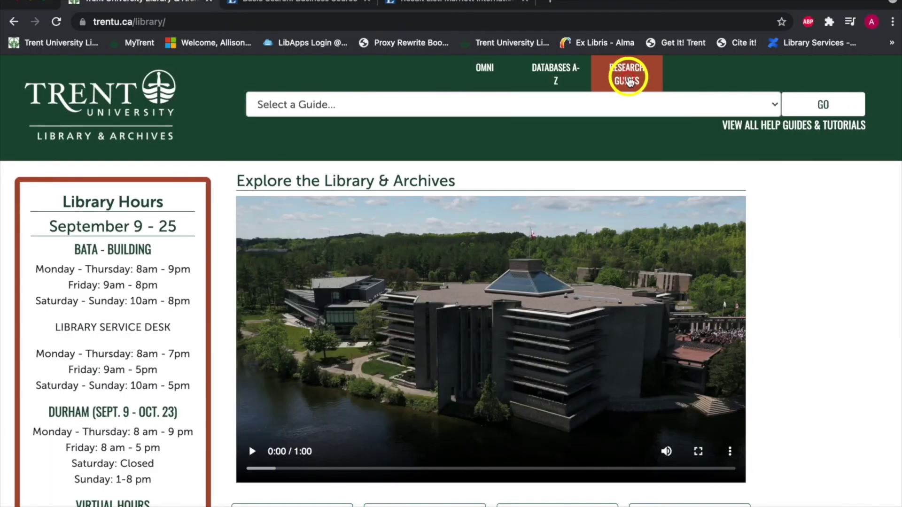
pyautogui.click(630, 81)
pyautogui.click(630, 82)
pyautogui.click(629, 82)
pyautogui.click(629, 82)
pyautogui.click(629, 81)
pyautogui.click(629, 81)
pyautogui.click(629, 81)
pyautogui.click(629, 81)
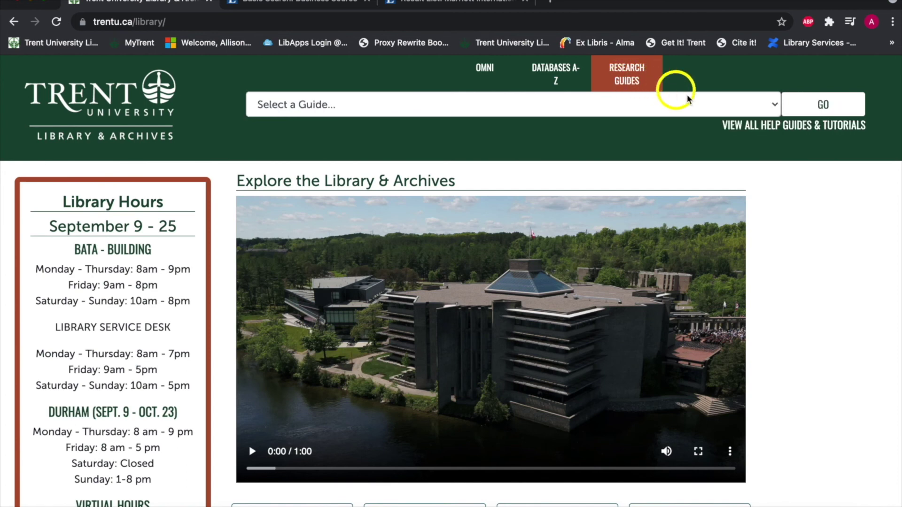
pyautogui.click(756, 131)
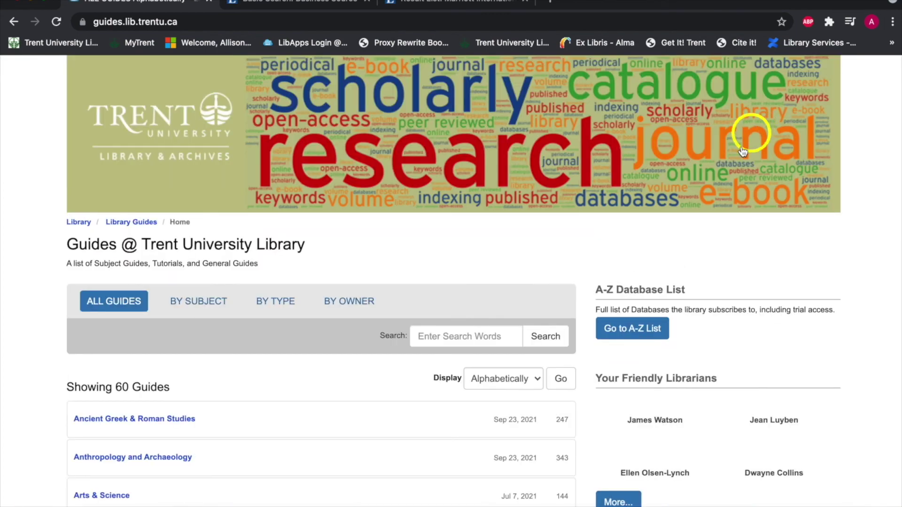
# - Find the Business Administration guide in the alphabetical guide list and open it
pyautogui.scroll(-3, 348, 243)
pyautogui.scroll(-4, 348, 243)
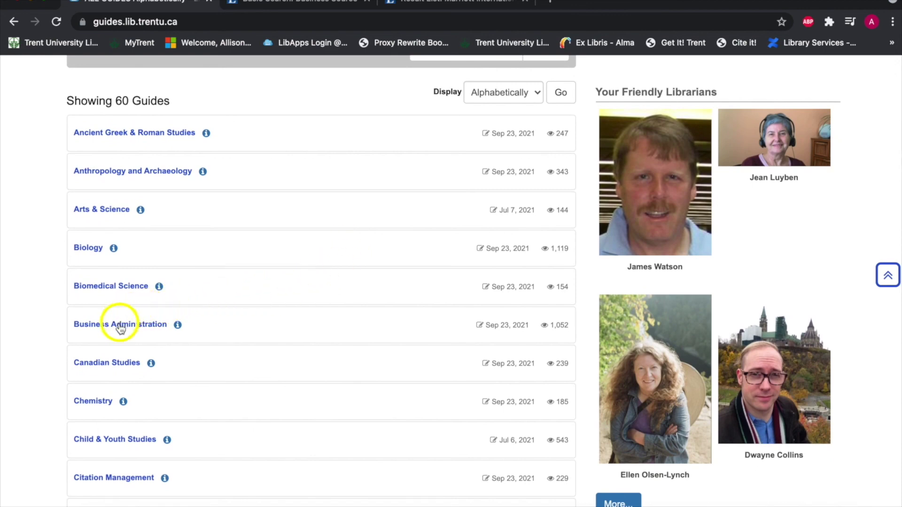
pyautogui.click(121, 327)
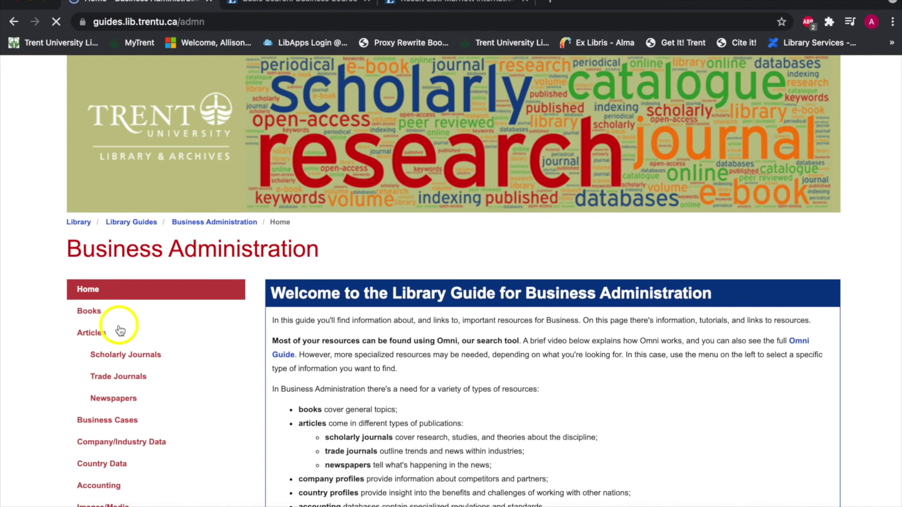
# - Find the Librarian Profile in the Business Administration guide and open its online appointment scheduling
pyautogui.scroll(-3, 121, 336)
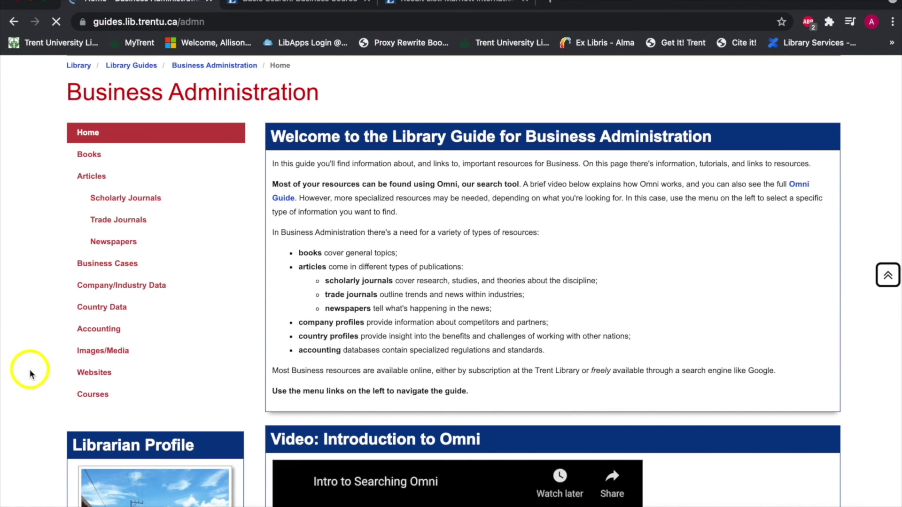
pyautogui.scroll(-3, 30, 369)
pyautogui.scroll(-4, 29, 369)
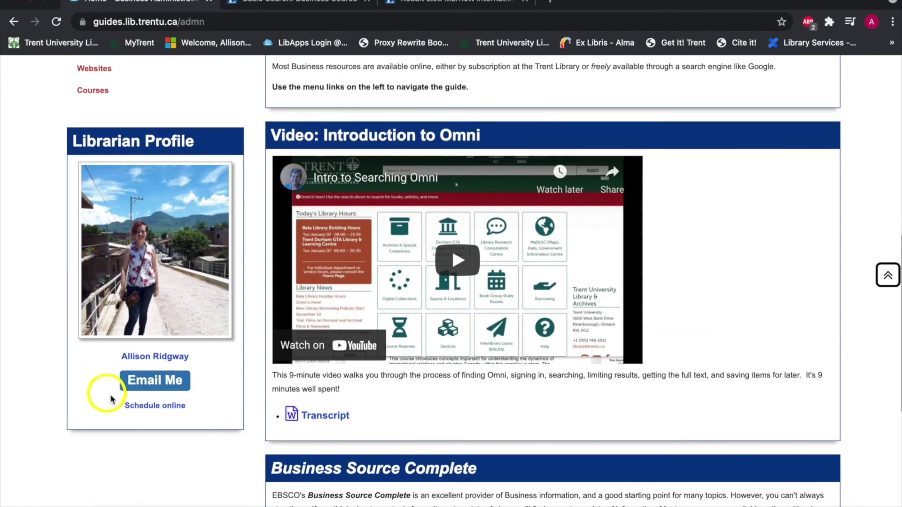
pyautogui.click(157, 406)
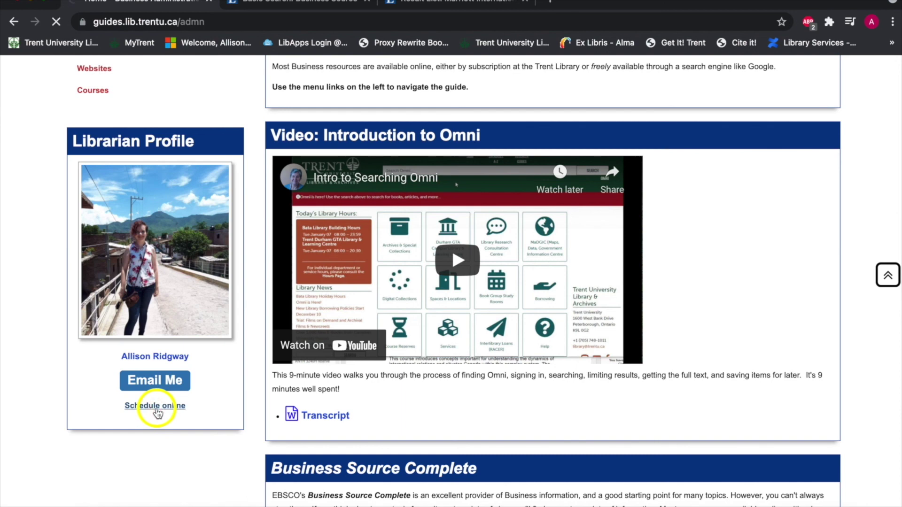